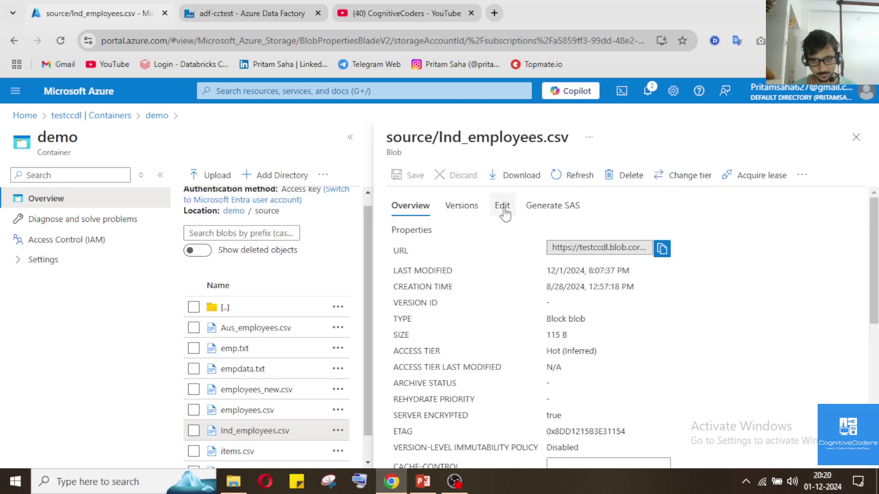
- View the contents of Ind_employees.csv in the source folder, and close the file
left_click(502, 207)
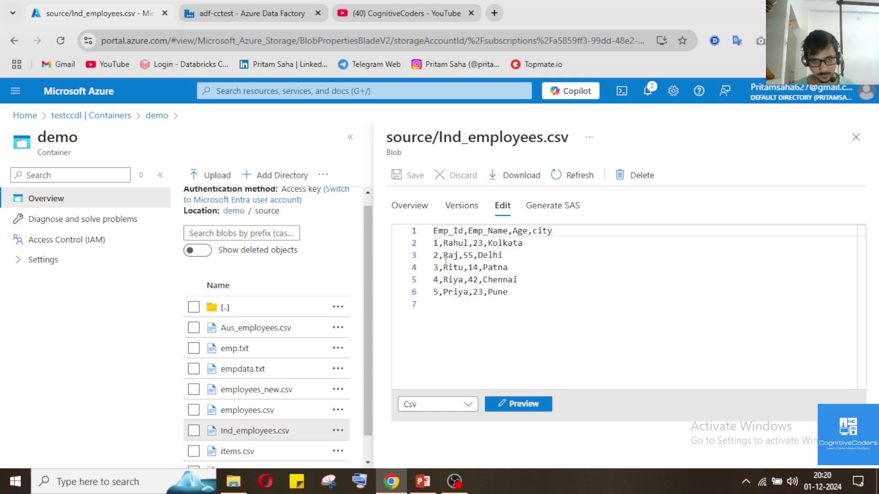
left_click(449, 232)
type("_")
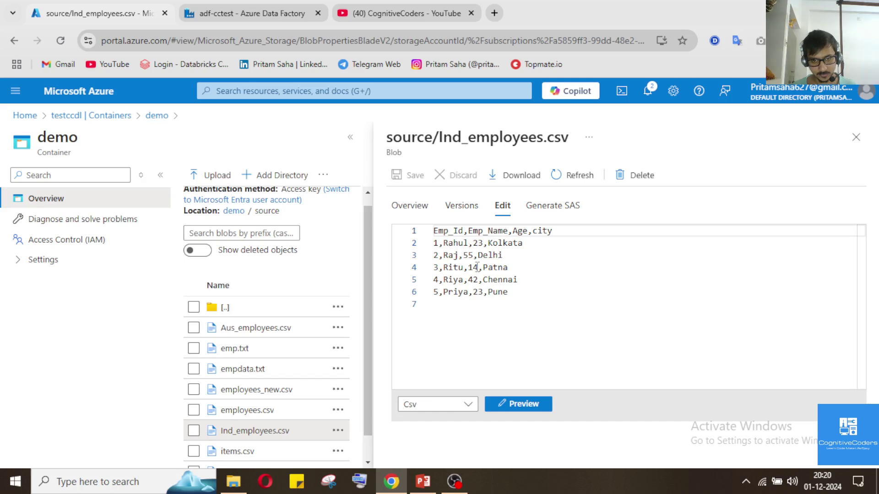
left_click(434, 244)
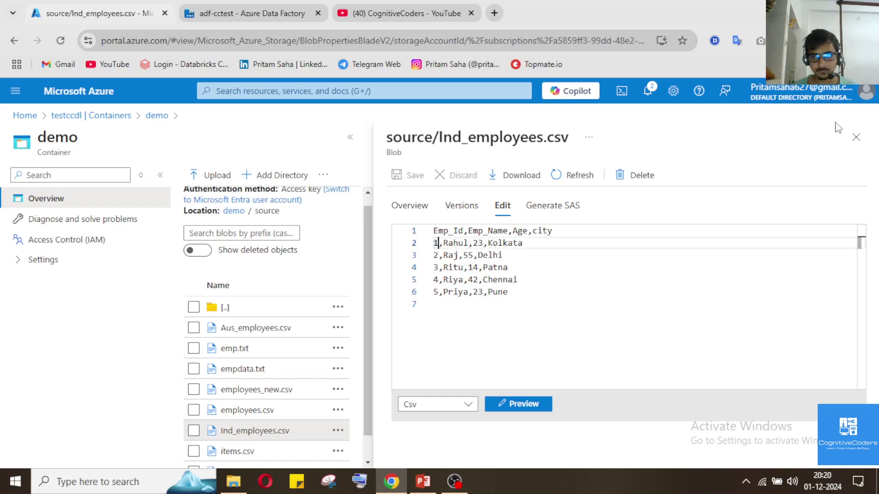
left_click(855, 140)
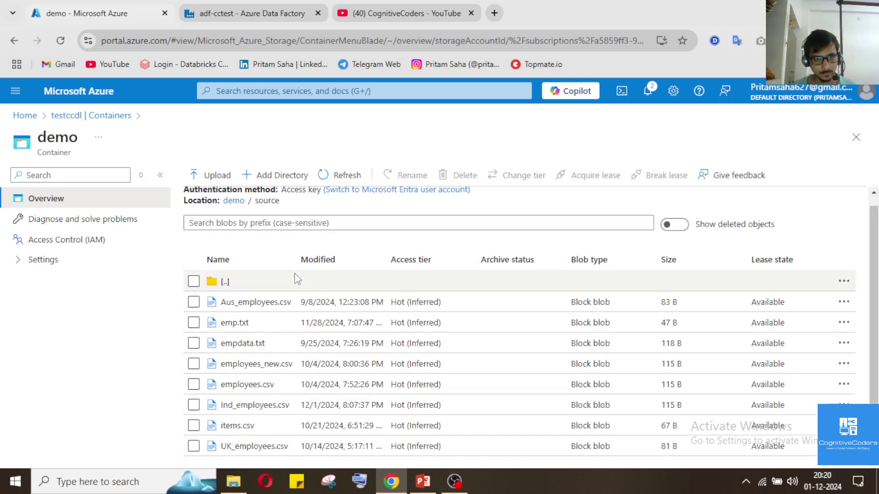
- View the contents of Ind_employees.csv in the demo container's sink folder, and close the file
left_click(234, 210)
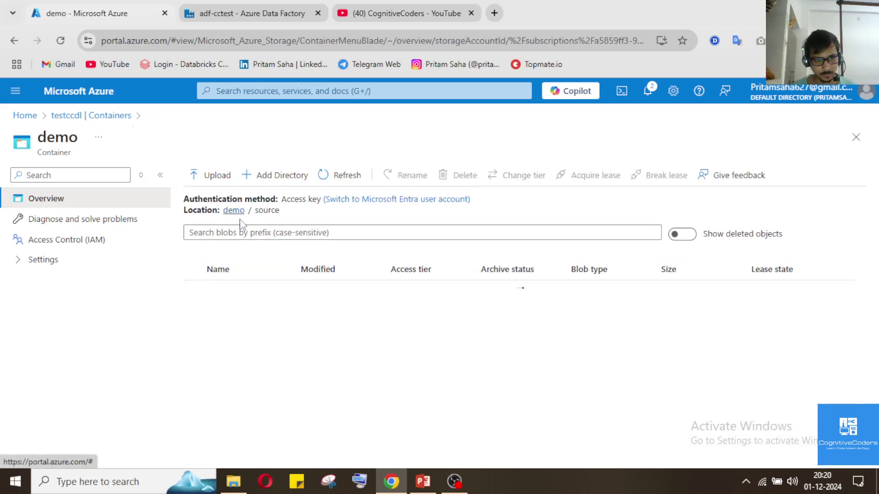
left_click(234, 293)
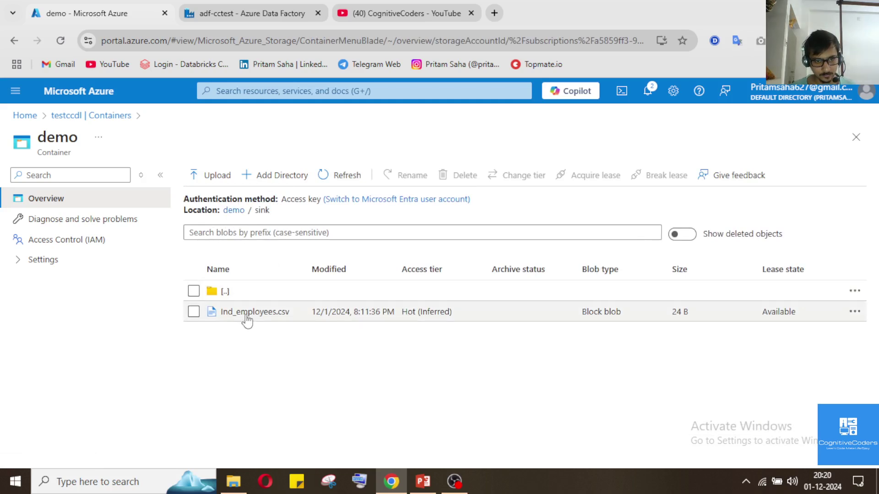
left_click(247, 318)
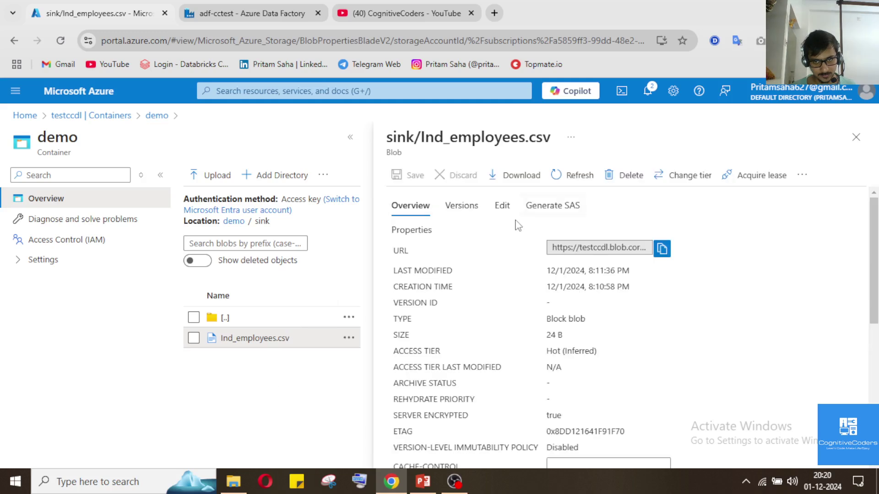
left_click(502, 206)
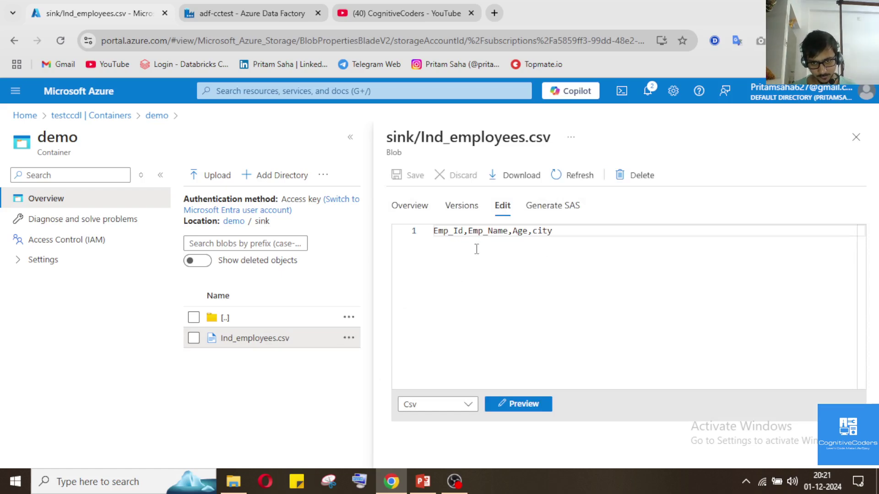
left_click_drag(562, 233, 434, 238)
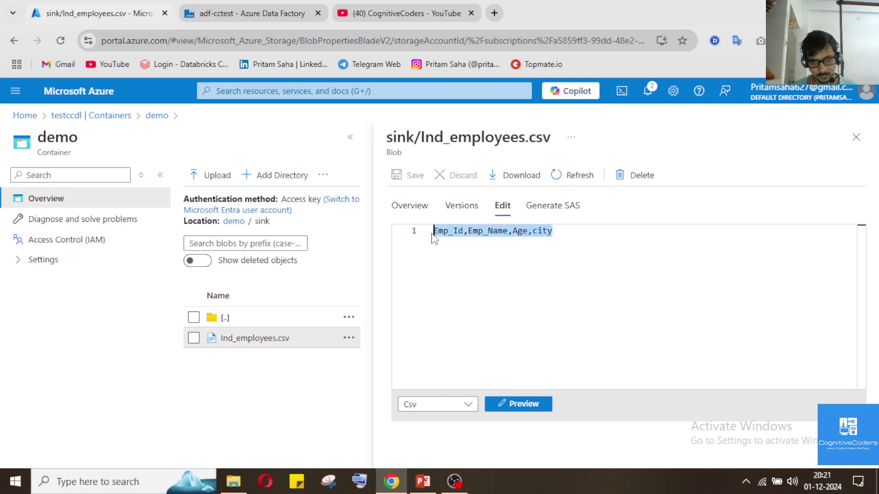
left_click(474, 268)
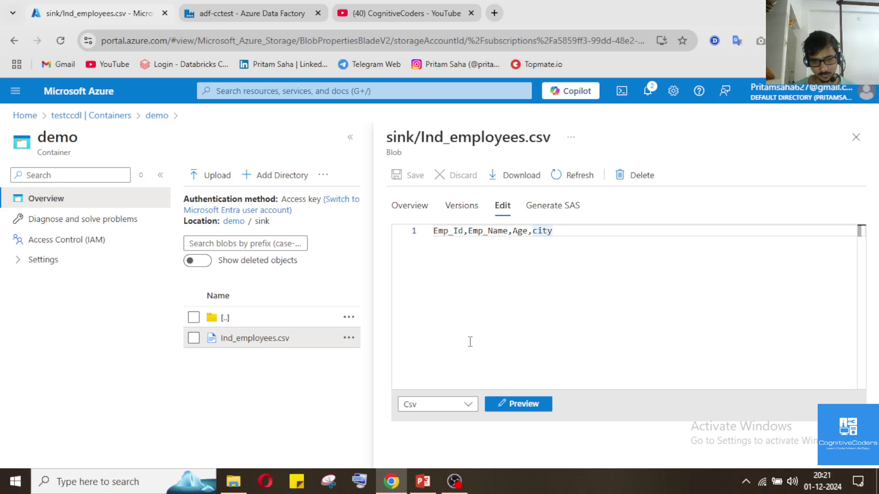
left_click(853, 143)
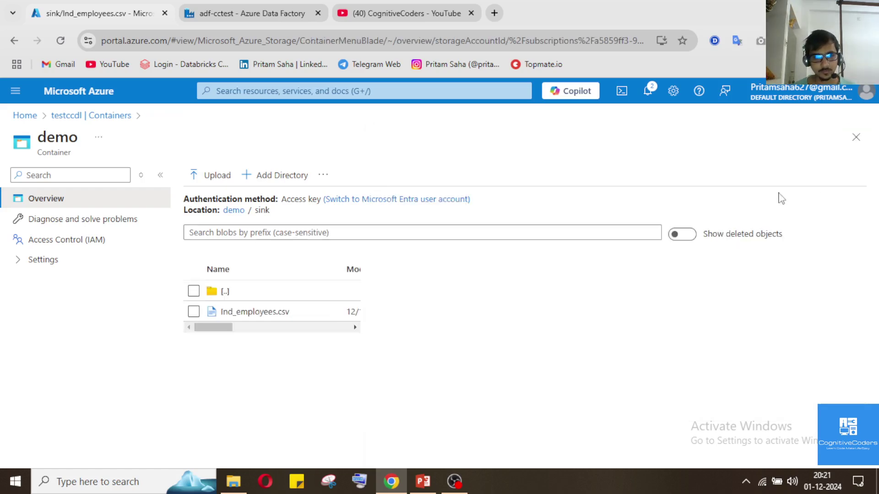
- Check the file list in the demo container's source folder and return to the sink folder
left_click(233, 212)
left_click(250, 313)
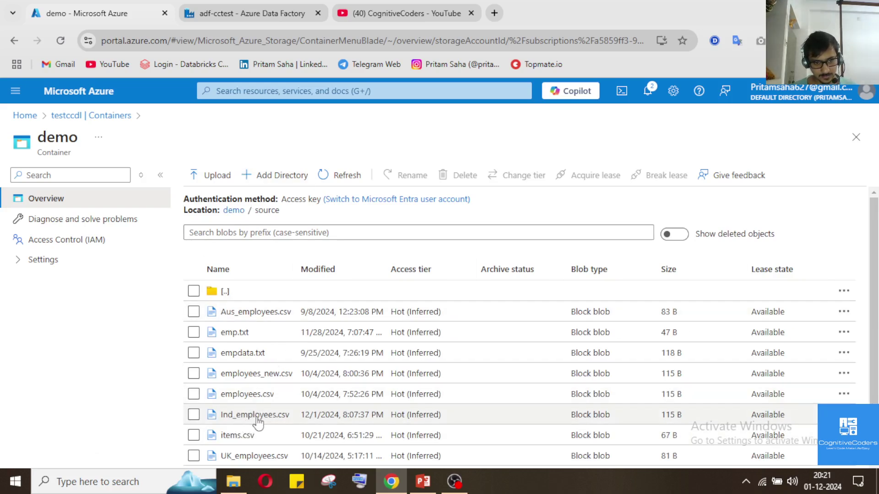
left_click(242, 211)
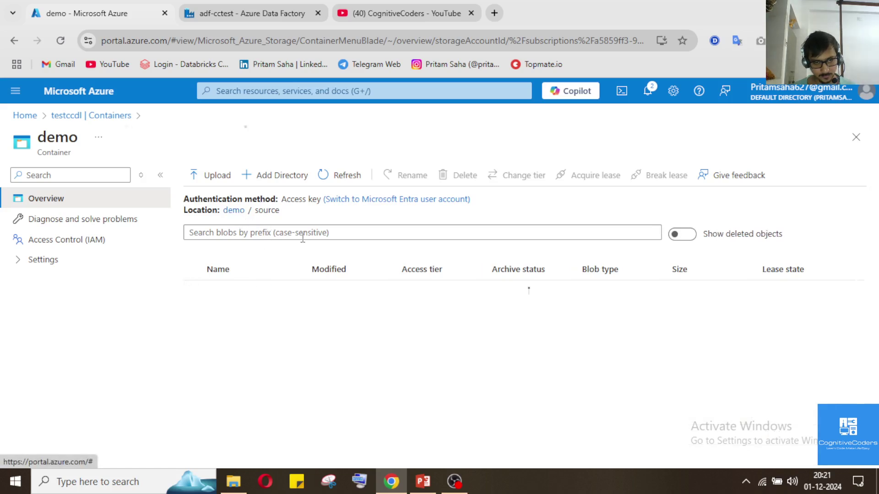
left_click(245, 290)
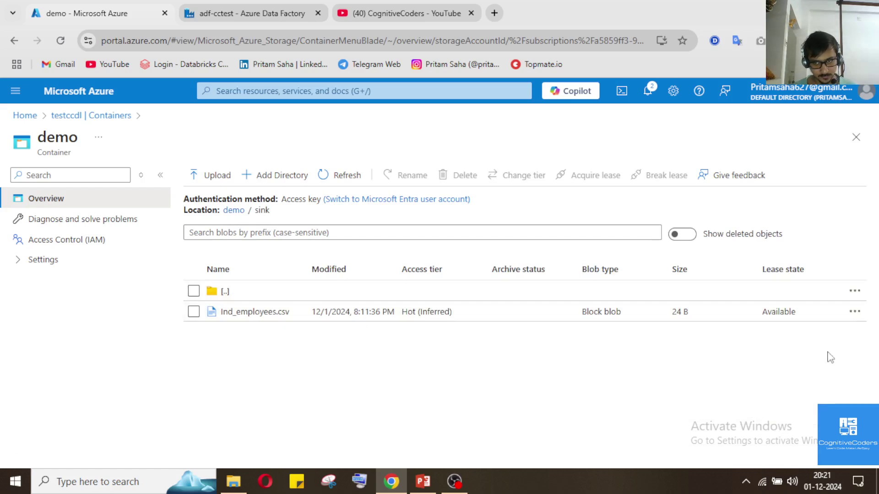
- Rename the Ind_employees.csv blob in the sink folder as Sink_Ind_emp
left_click(854, 311)
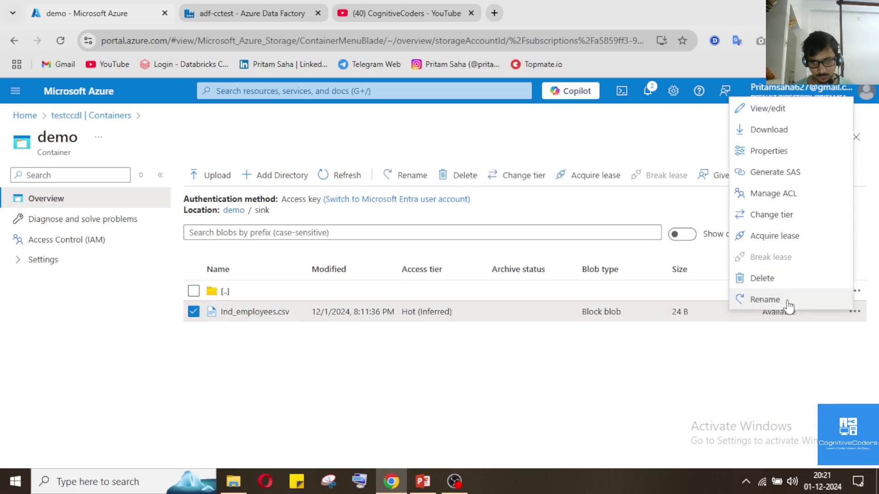
left_click(765, 300)
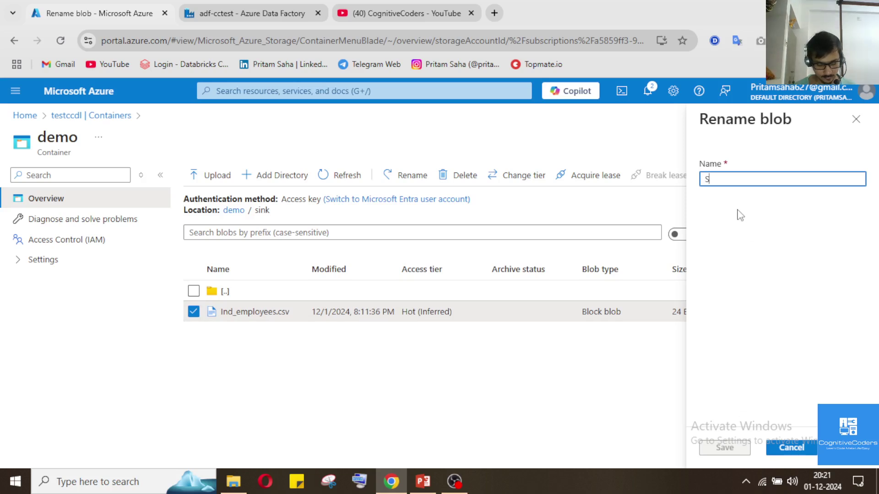
type("Sink_In")
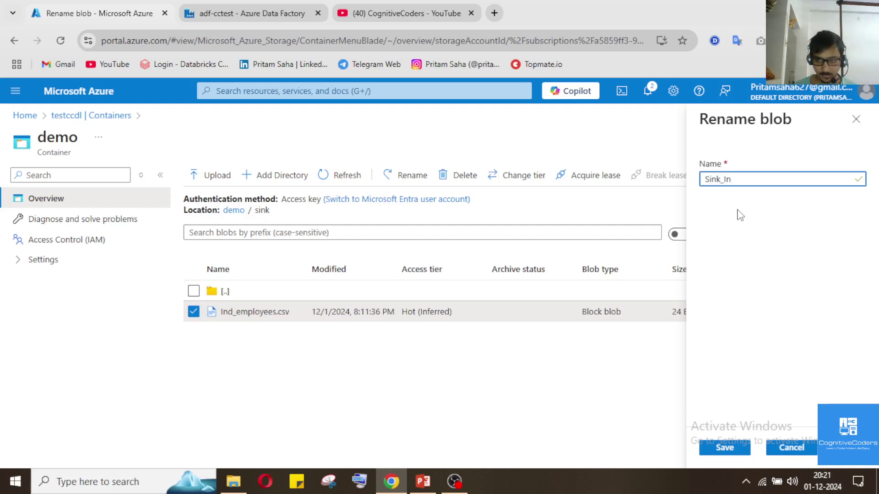
type("d_emp")
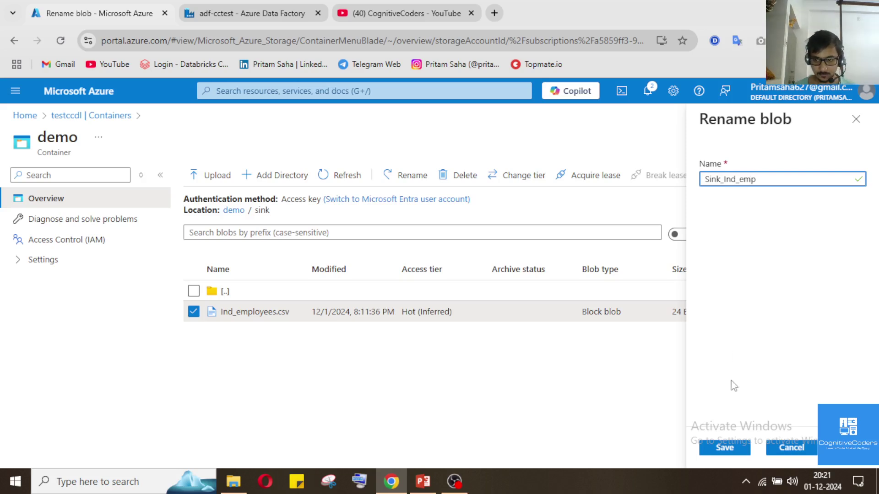
left_click(730, 453)
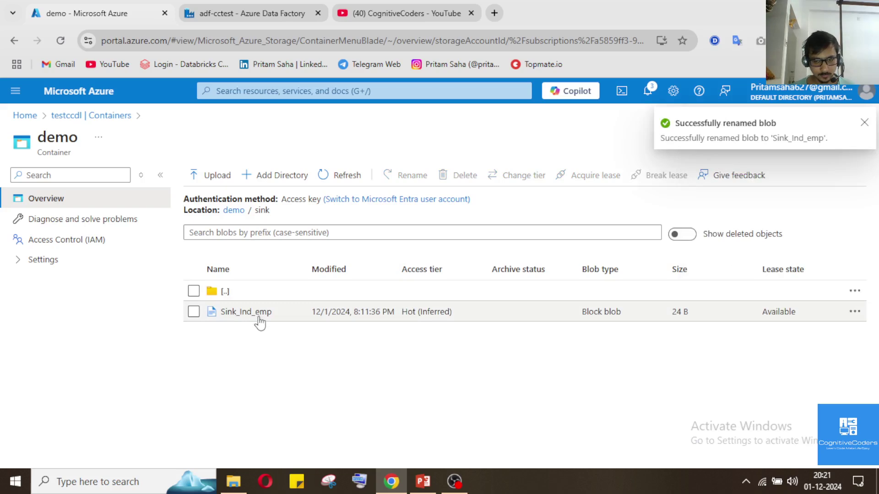
- View the contents of the renamed Sink_Ind_emp blob and close it
left_click(246, 312)
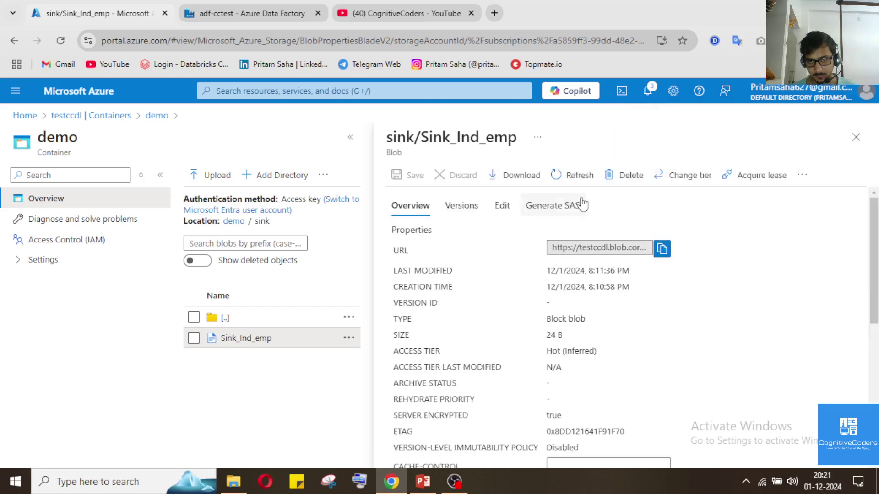
left_click(502, 211)
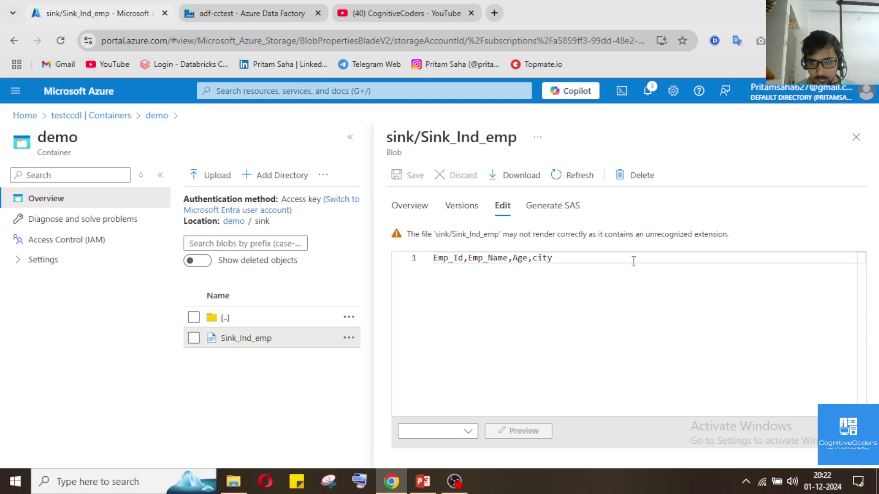
left_click(467, 434)
left_click(856, 138)
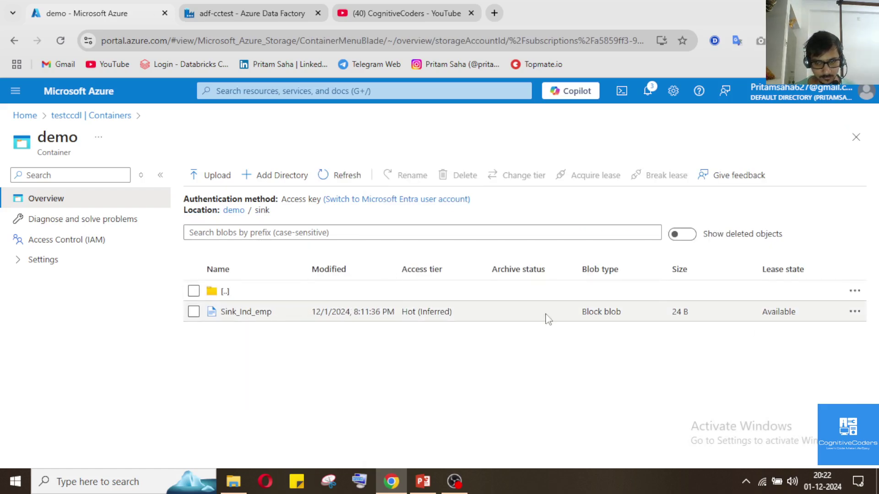
- Try setting the display format of the Sink_Ind_emp blob's contents to Csv, and close the blob
left_click(263, 312)
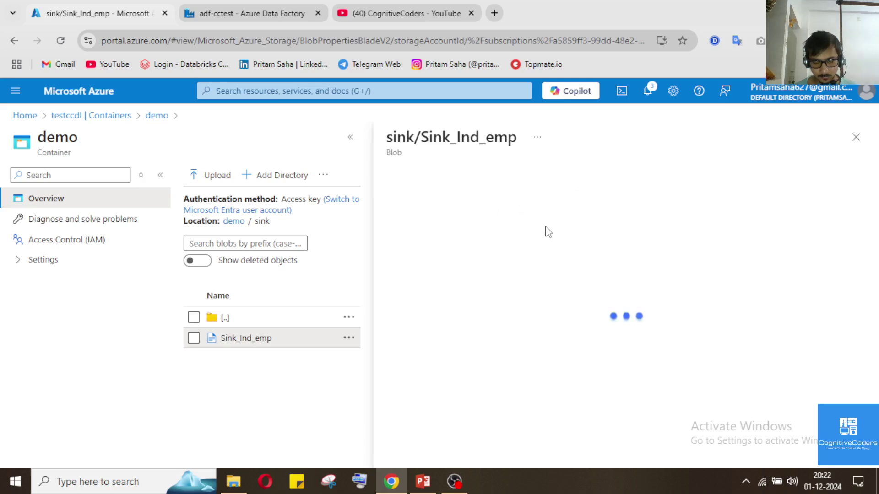
left_click(502, 205)
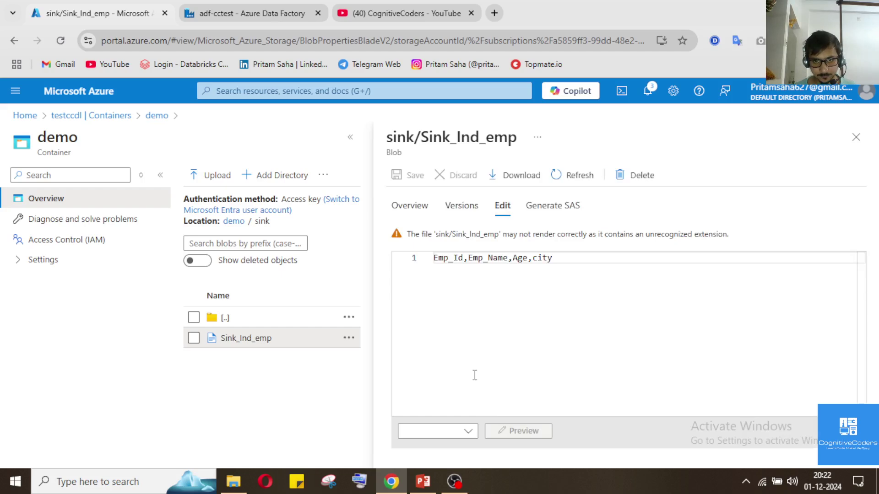
left_click(463, 431)
scroll(436, 267, "down", 4)
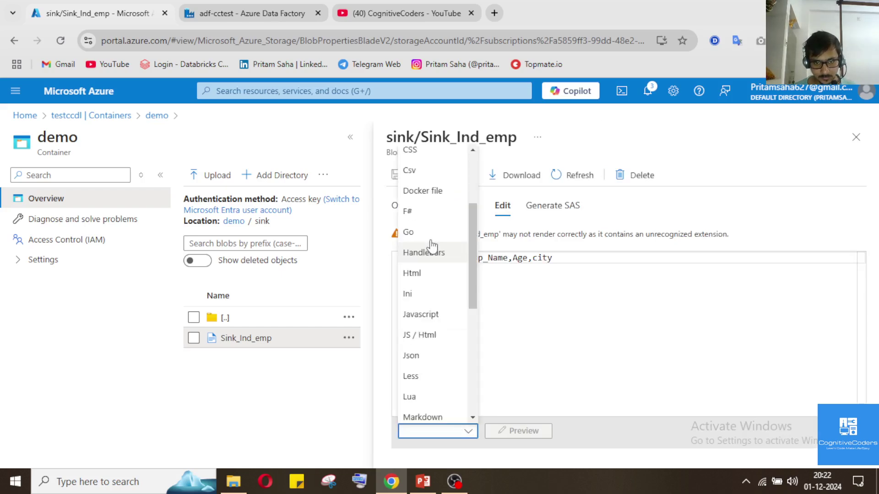
left_click(435, 118)
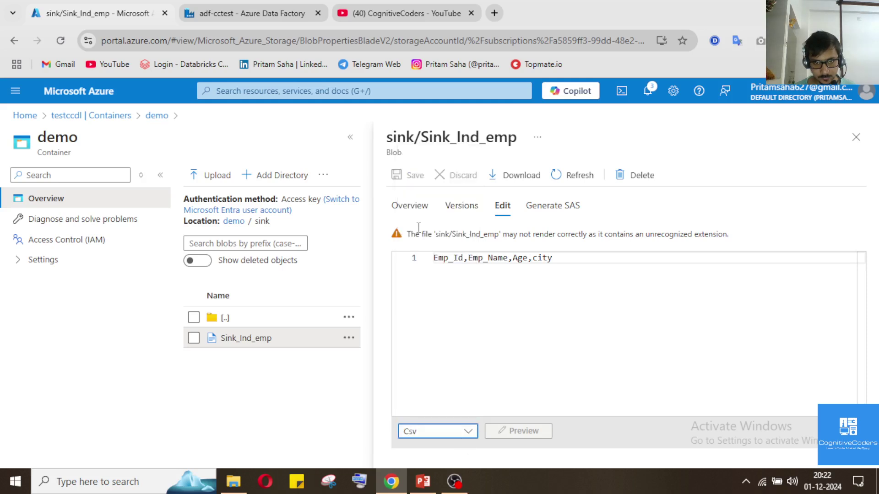
left_click(407, 171)
left_click(856, 137)
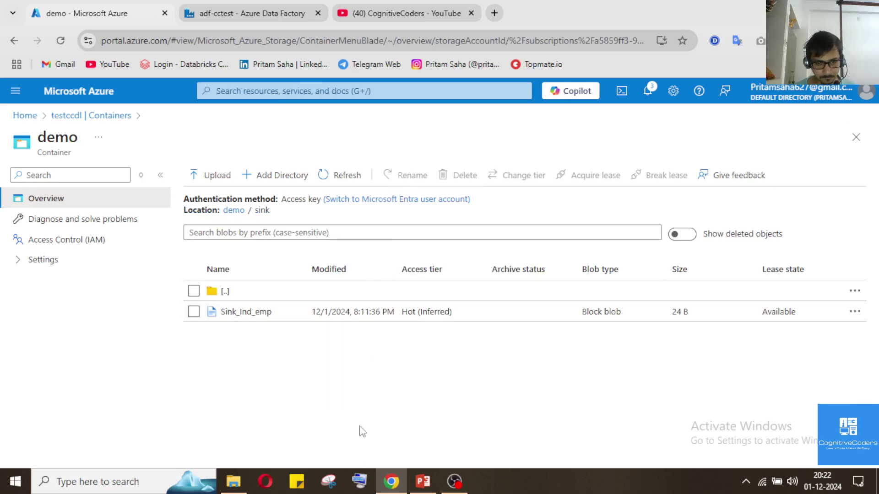
- Rename the Sink_Ind_emp blob as Sink_Ind_emp.csv to give it the CSV extension
left_click(854, 311)
left_click(795, 293)
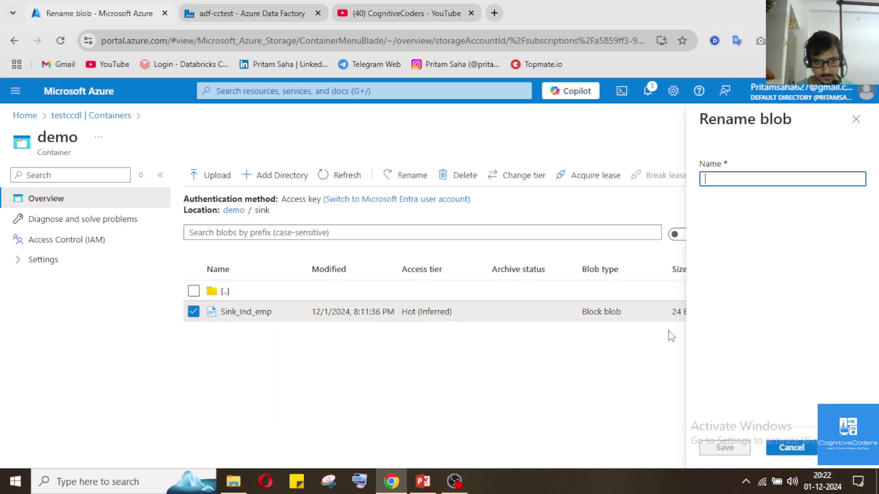
type("Sink_")
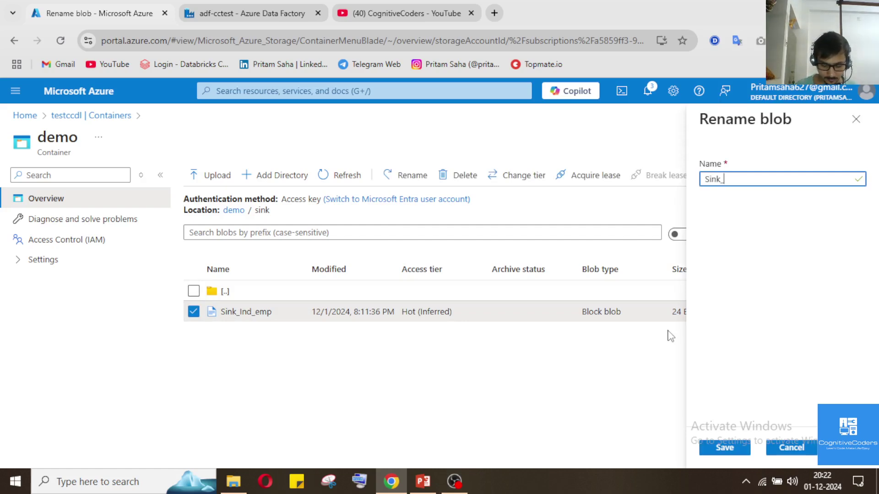
type("Ind_emp.csv")
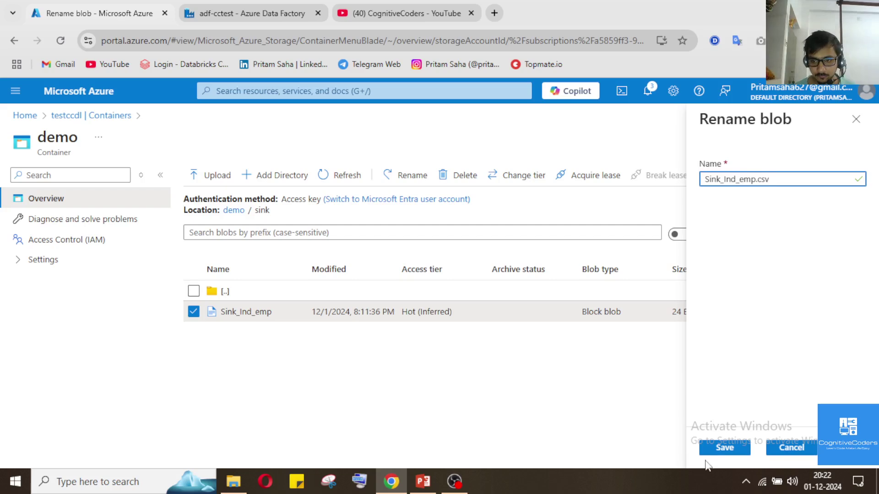
left_click(713, 450)
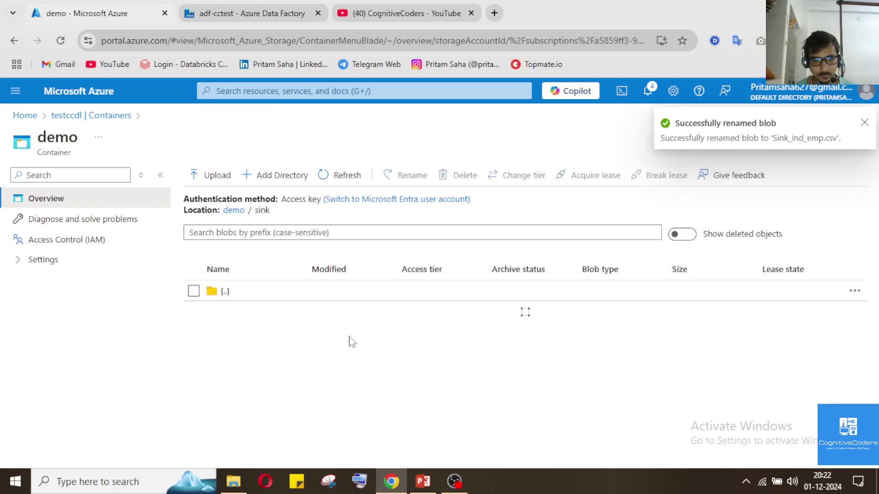
- View the contents of Sink_Ind_emp.csv in the sink folder
left_click(257, 313)
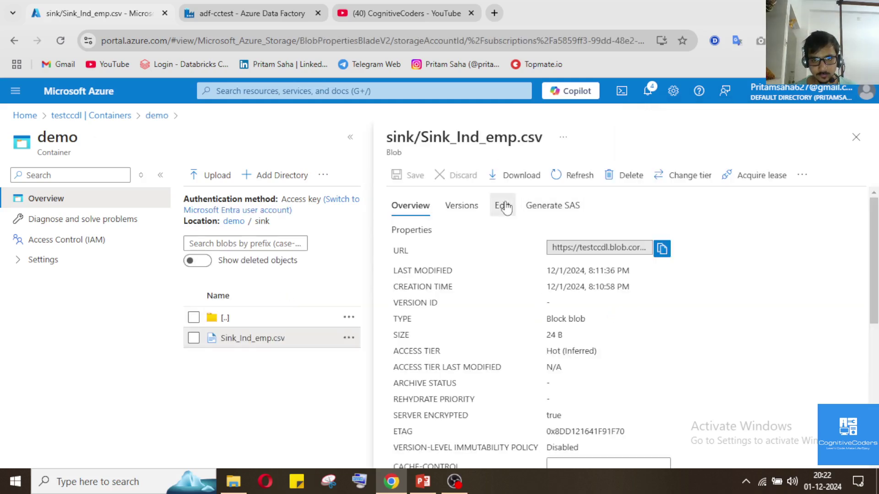
left_click(504, 206)
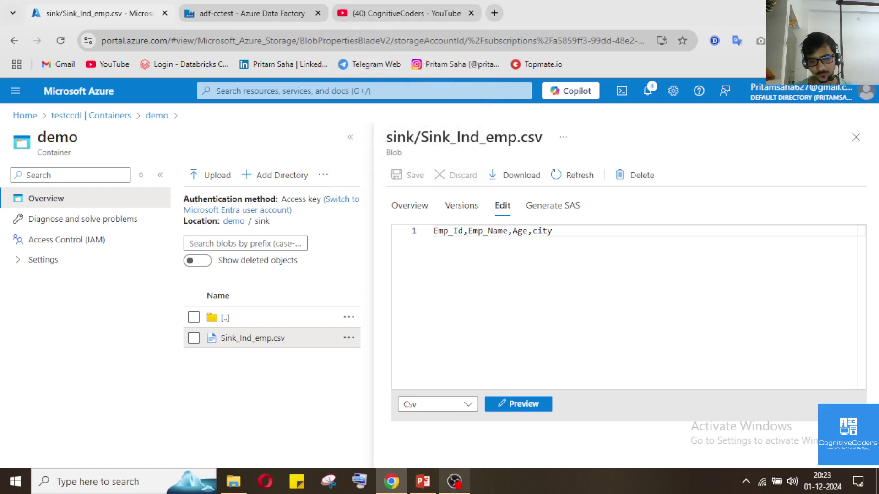
left_click(454, 481)
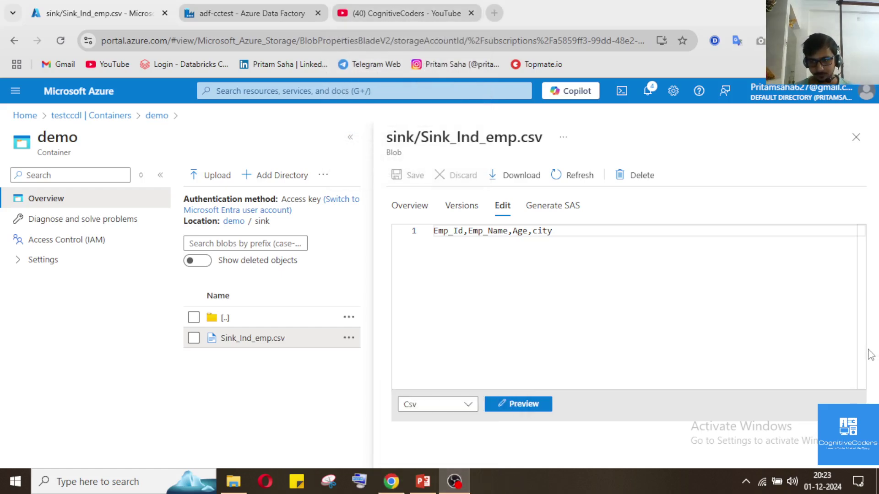
left_click(352, 329)
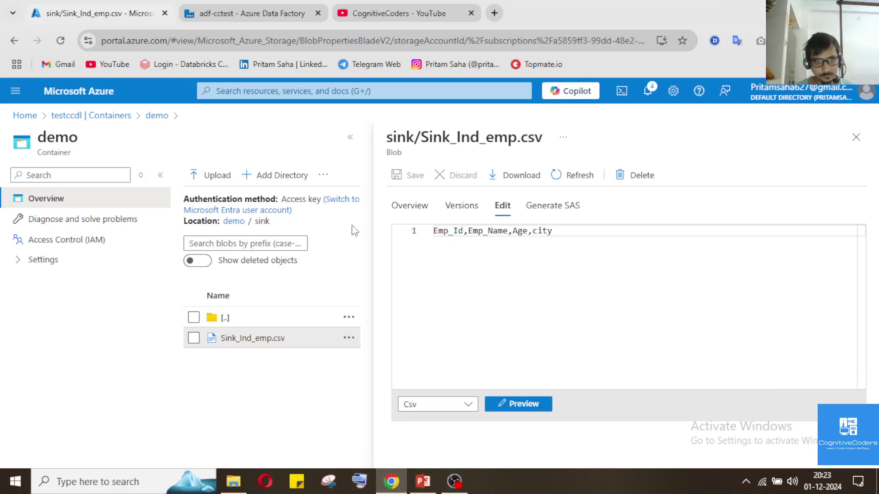
- Switch to the adf-cctest Azure Data Factory, create a new pipeline and hide its properties
left_click(264, 7)
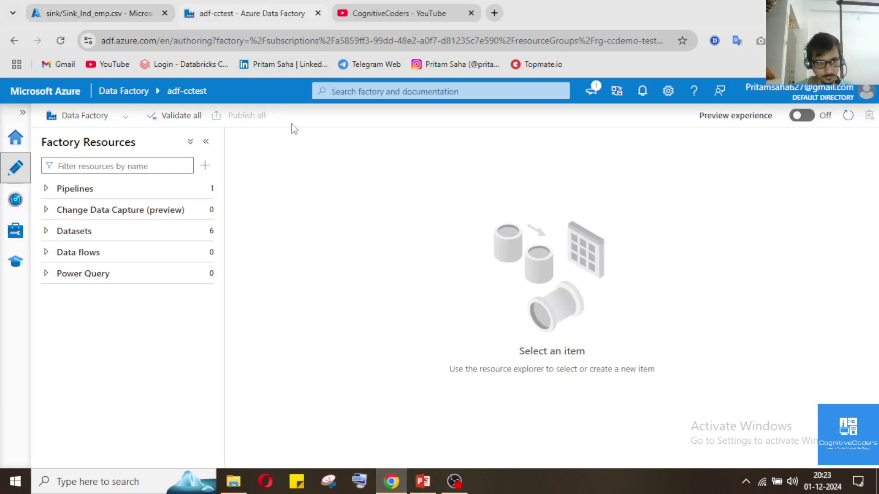
left_click(46, 191)
left_click(204, 188)
left_click(241, 209)
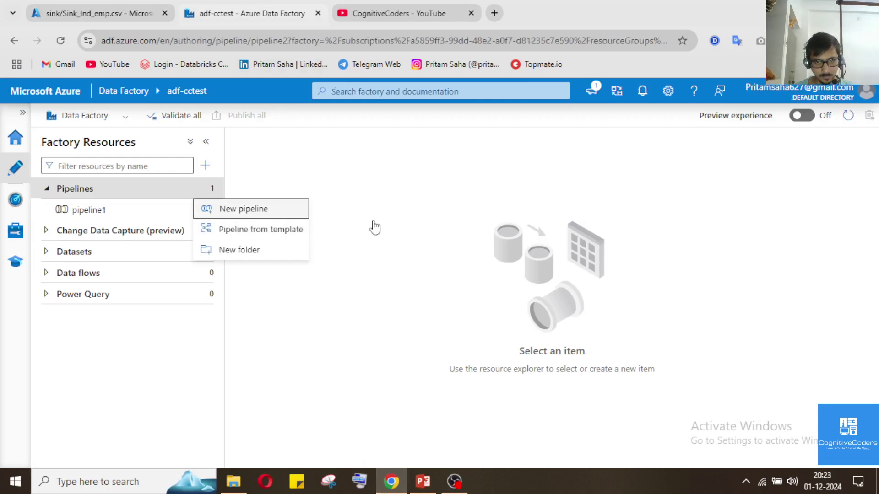
left_click(261, 209)
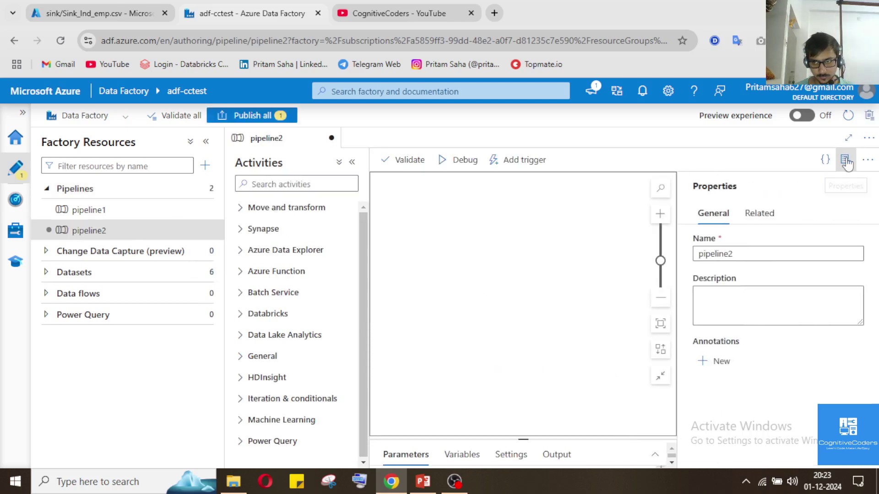
left_click(846, 162)
- Search the activities for "met" and place a Get Metadata activity on the pipeline canvas
left_click(289, 184)
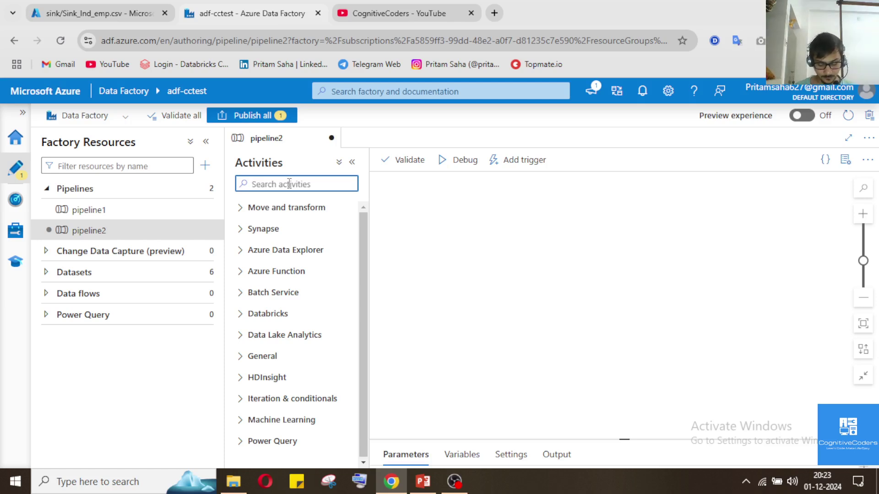
type("met")
left_click_drag(249, 231, 421, 214)
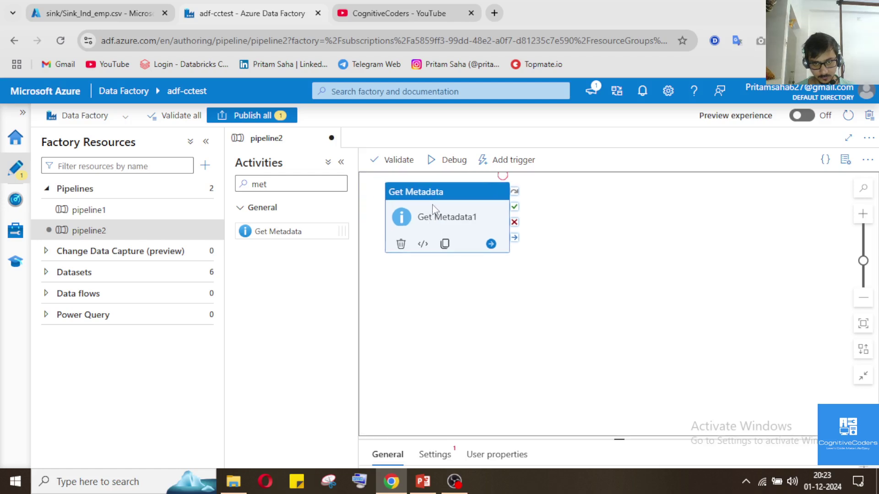
- Filter the activities by "me" and place a copy of the Get Metadata activity below the original
left_click(293, 181)
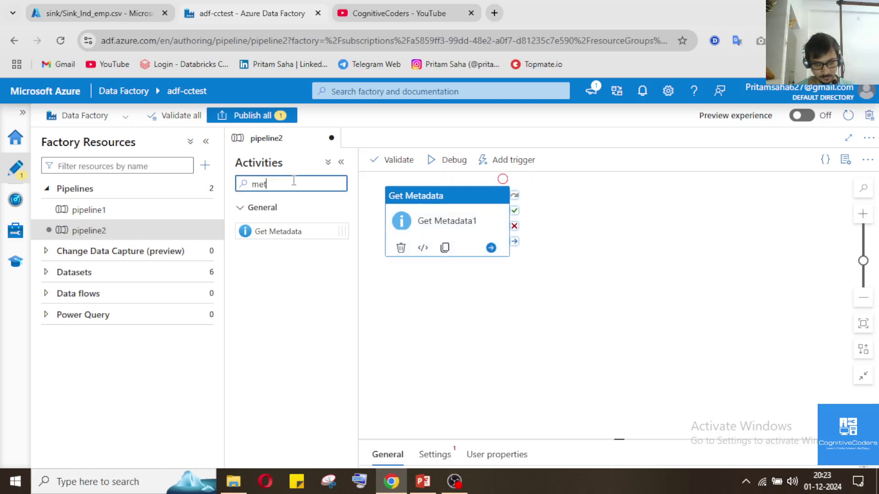
double_click(294, 181)
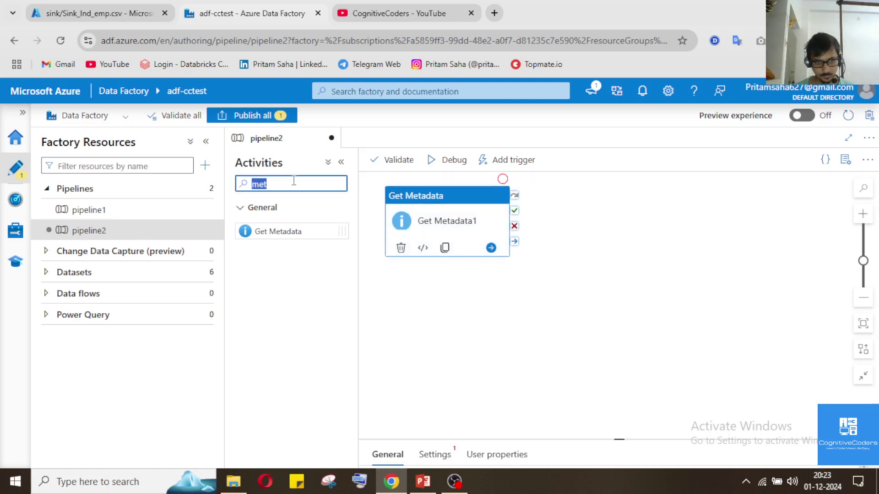
key("BackSpace")
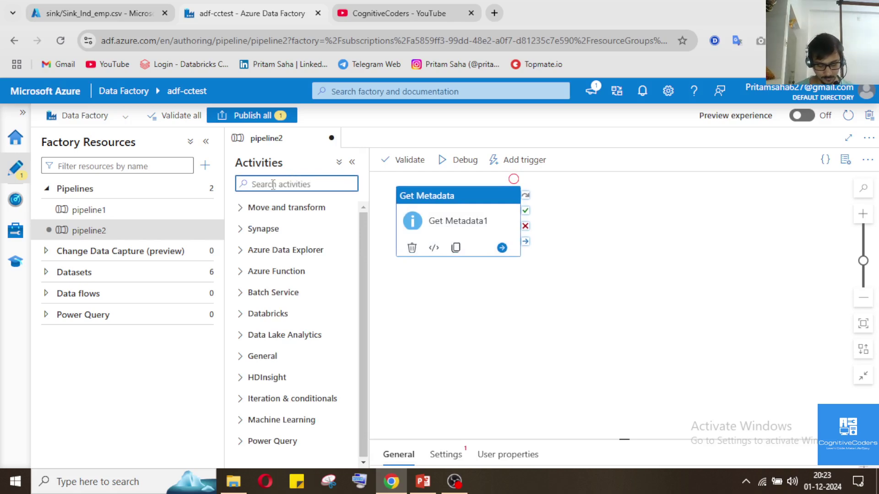
type("me")
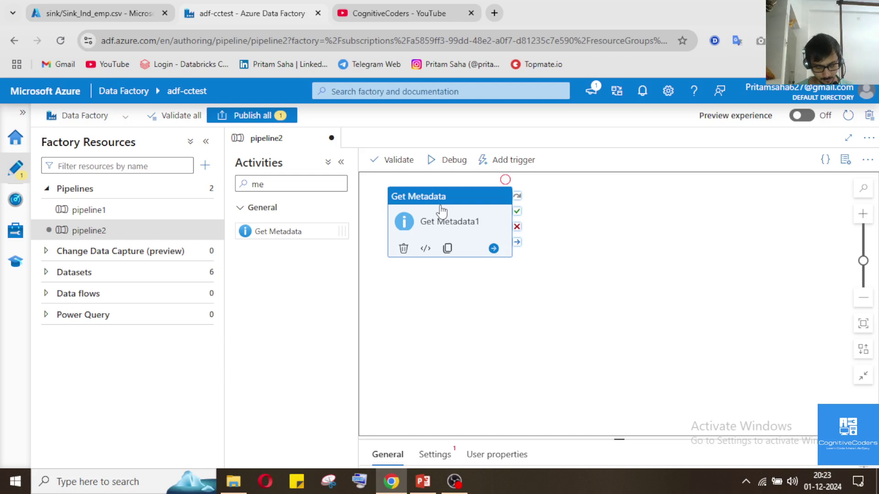
left_click(470, 309)
key("ctrl+v")
left_click_drag(528, 300, 472, 293)
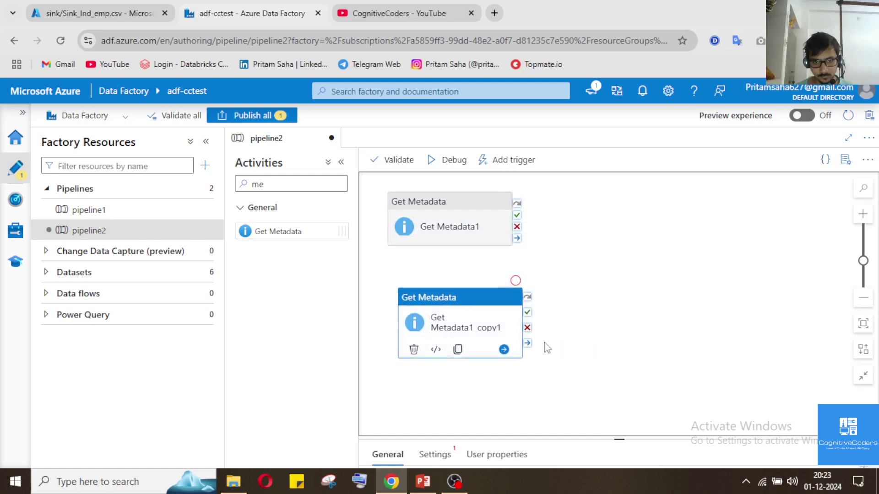
- Rename the original Get Metadata activity as Sorce_metadata
left_click(471, 221)
left_click_drag(619, 440, 601, 215)
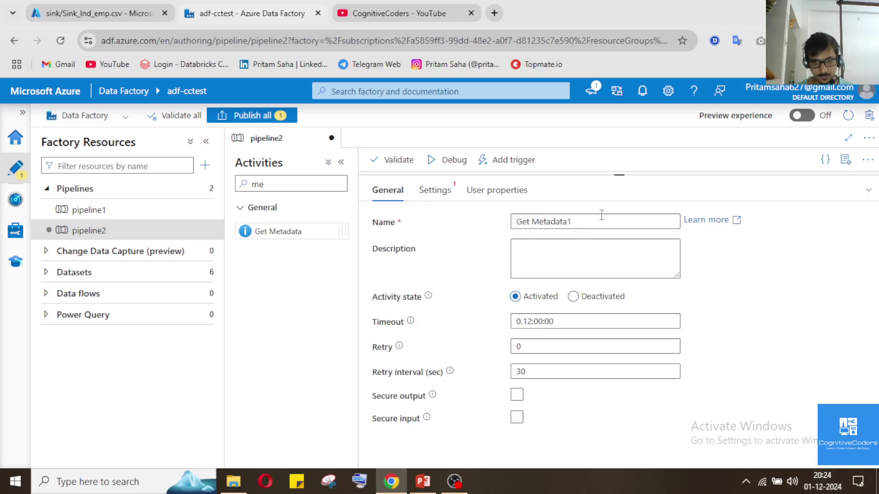
left_click(585, 223)
key("ctrl+a")
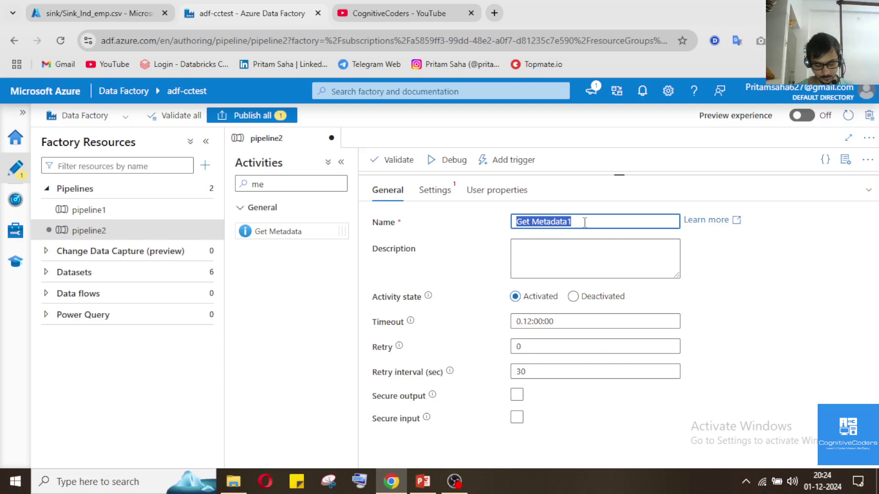
type("Sorce_m")
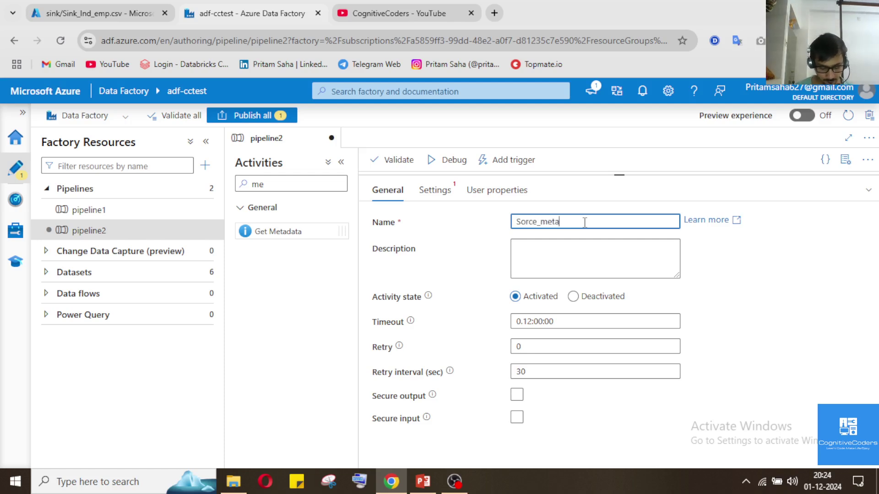
- Set the Sorce_metadata activity's dataset to ds_Filename and its Filename property to Ind_employees.csv
left_click(438, 195)
left_click(654, 222)
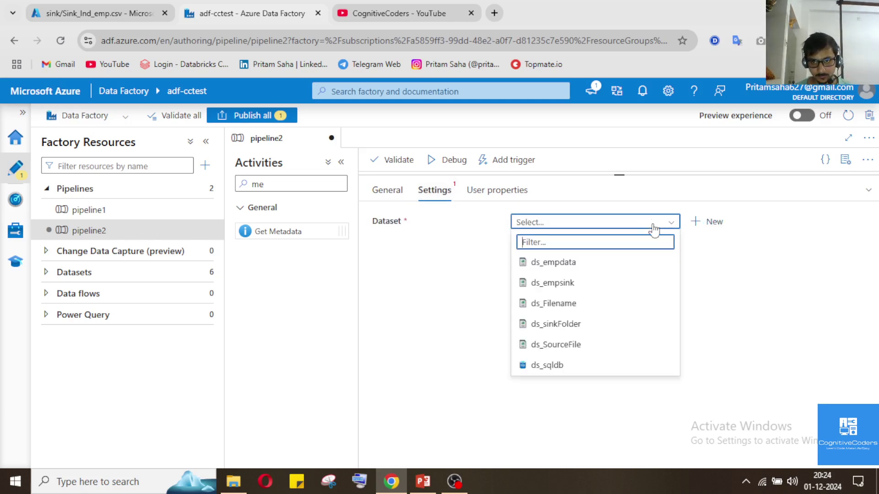
left_click(589, 304)
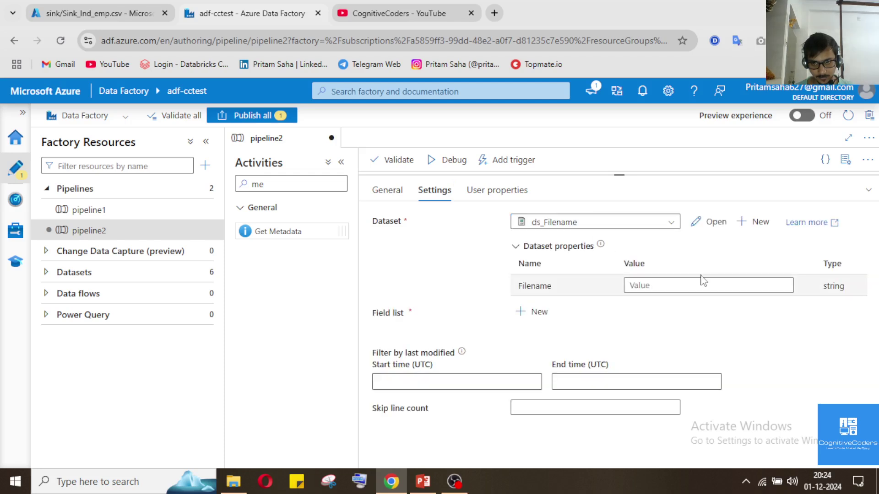
left_click(700, 280)
type("Ind_employees.csv")
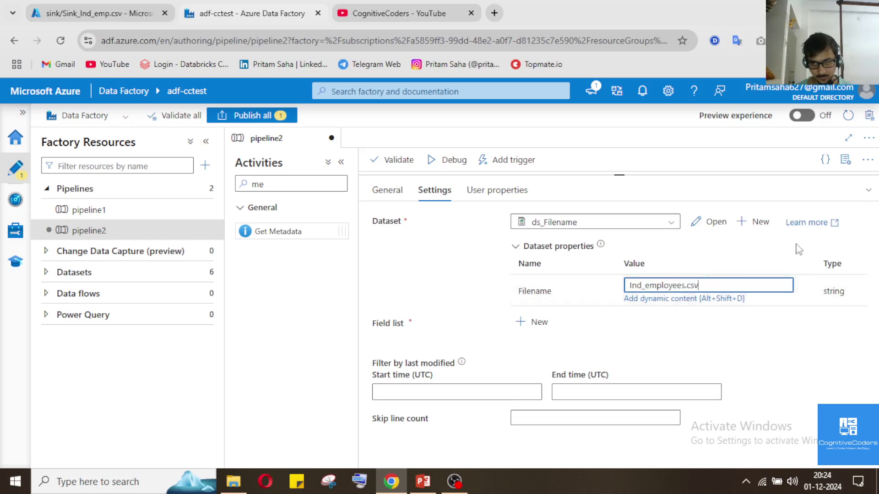
left_click(868, 190)
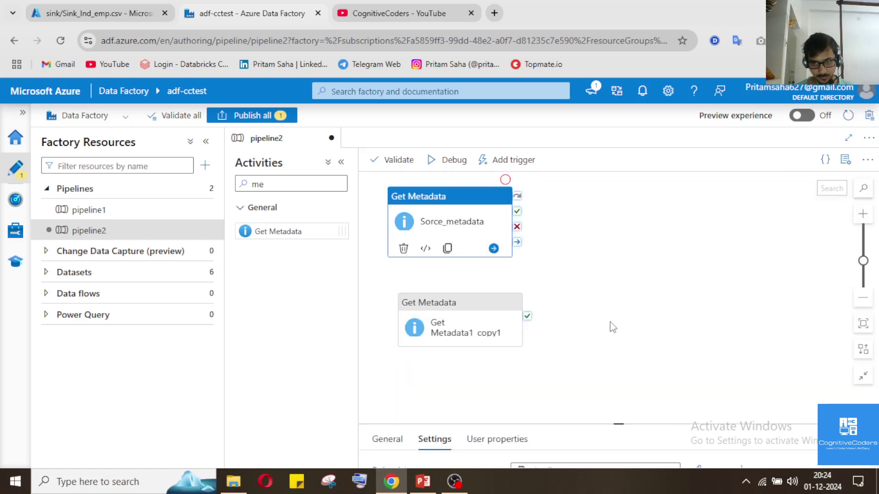
- Add a String pipeline parameter named SourceFile with the default value Ind_employees.csv
left_click(628, 354)
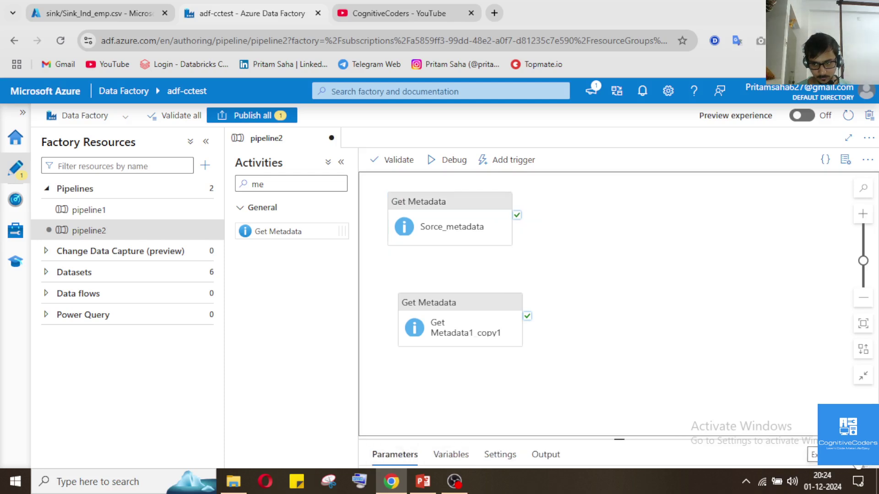
left_click(395, 454)
left_click(409, 228)
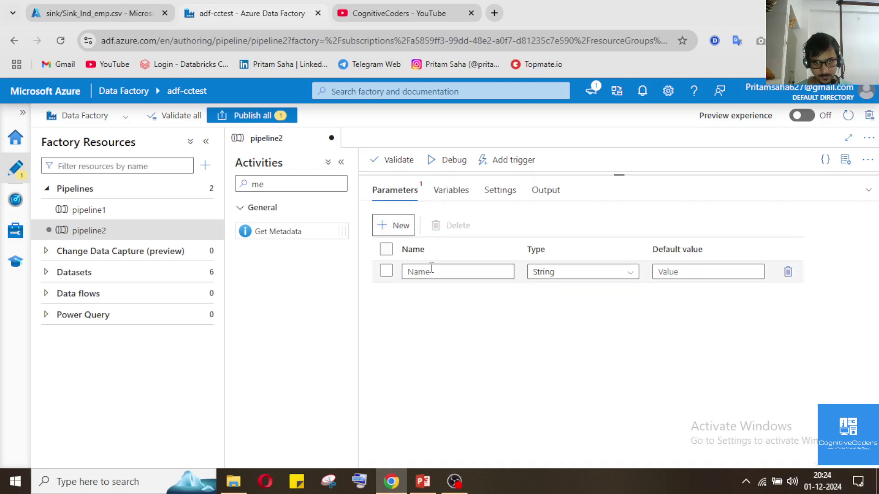
left_click(433, 271)
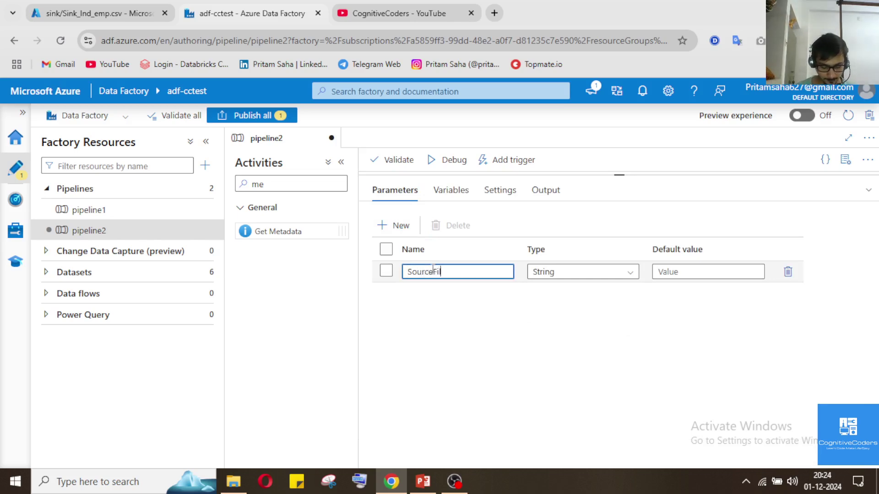
left_click(687, 272)
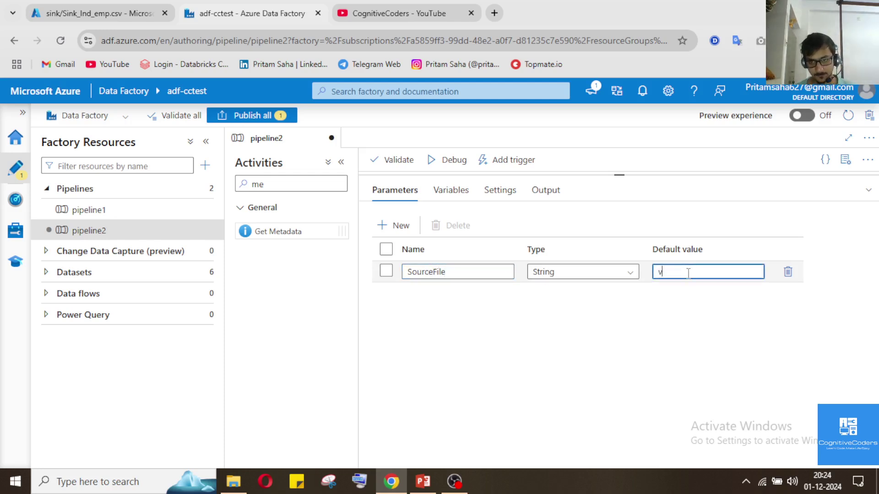
type("Ind_employees.csv")
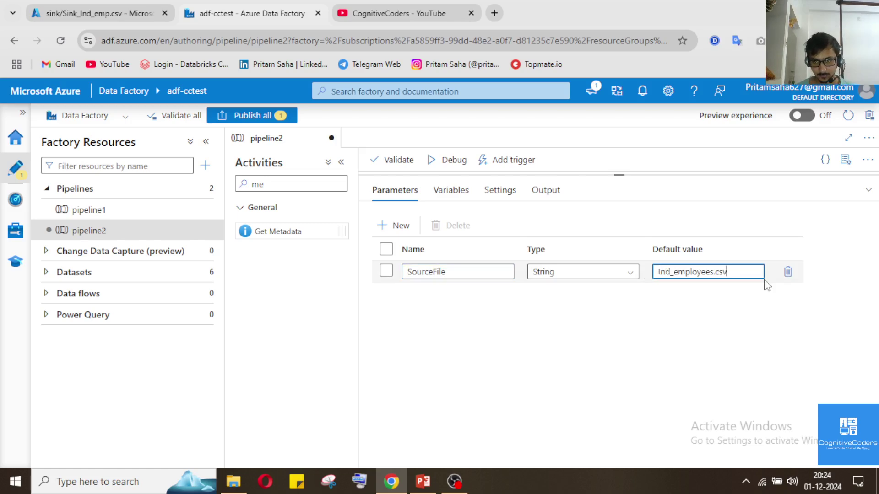
left_click(869, 190)
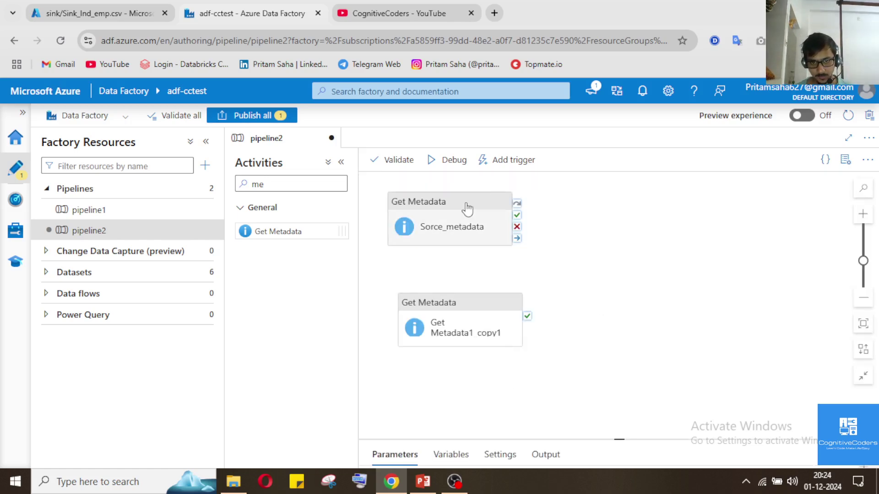
left_click(481, 231)
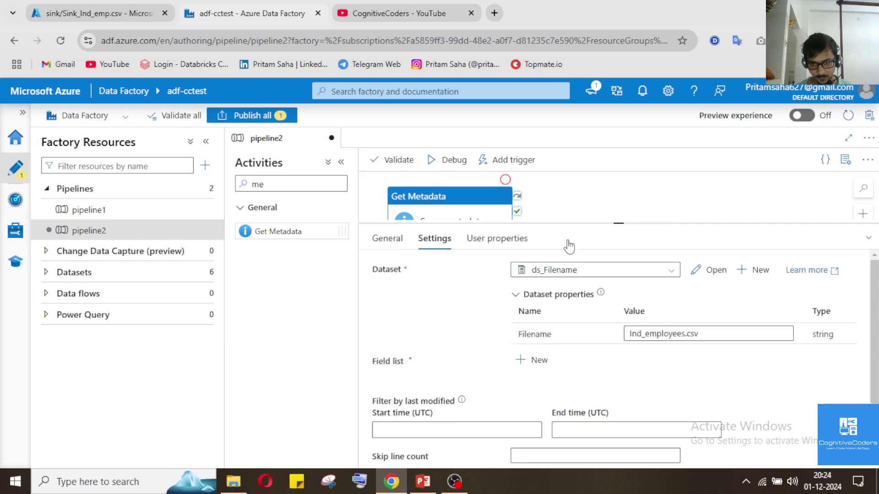
left_click(746, 289)
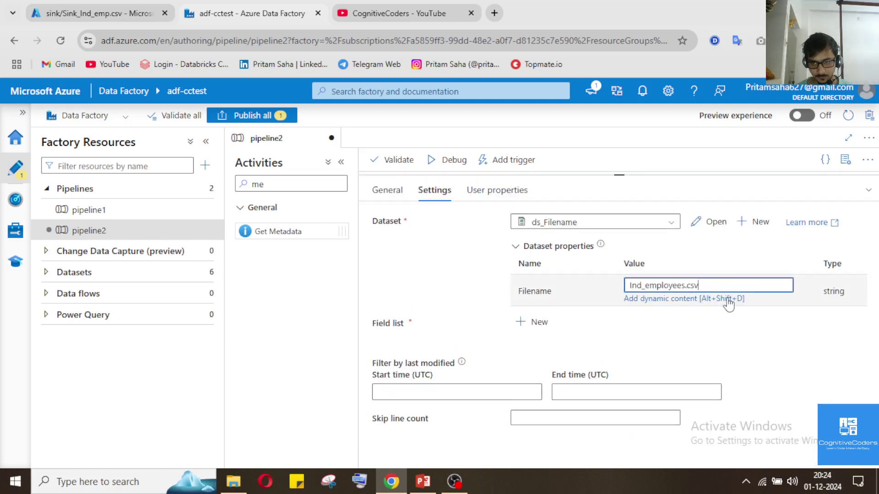
left_click(728, 299)
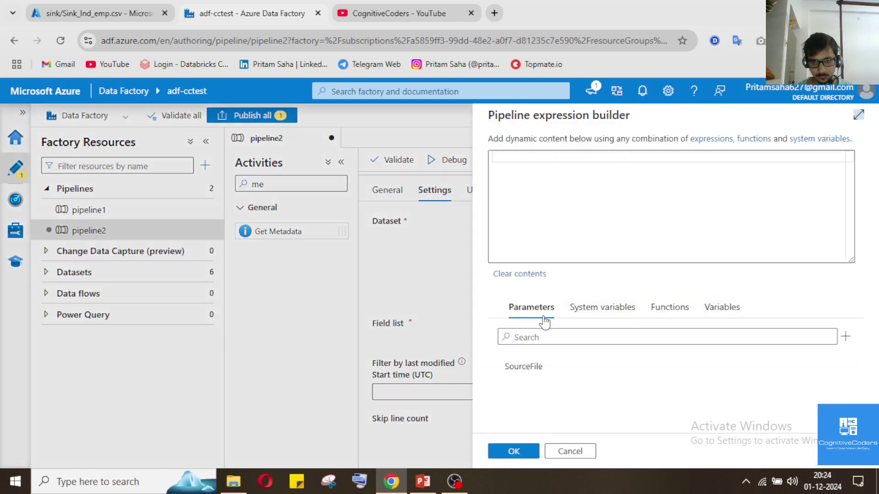
left_click(526, 366)
left_click(519, 451)
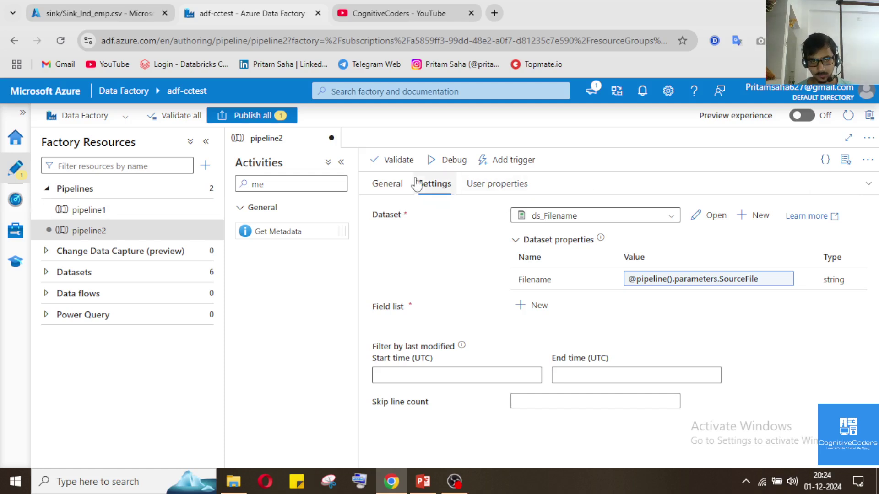
left_click(398, 184)
left_click(431, 185)
left_click(485, 185)
left_click(434, 184)
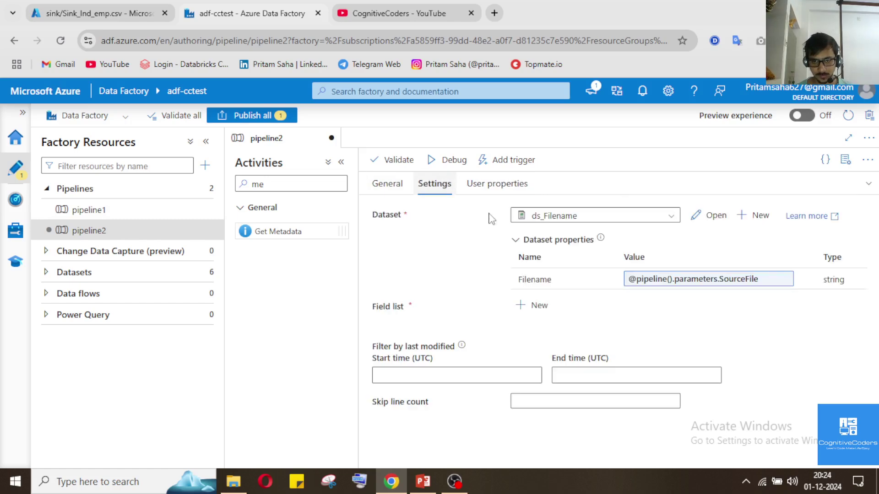
- Add the Structure argument to the Sorce_metadata activity's field list
left_click(533, 306)
left_click(597, 356)
scroll(595, 432, "down", 2)
left_click(562, 432)
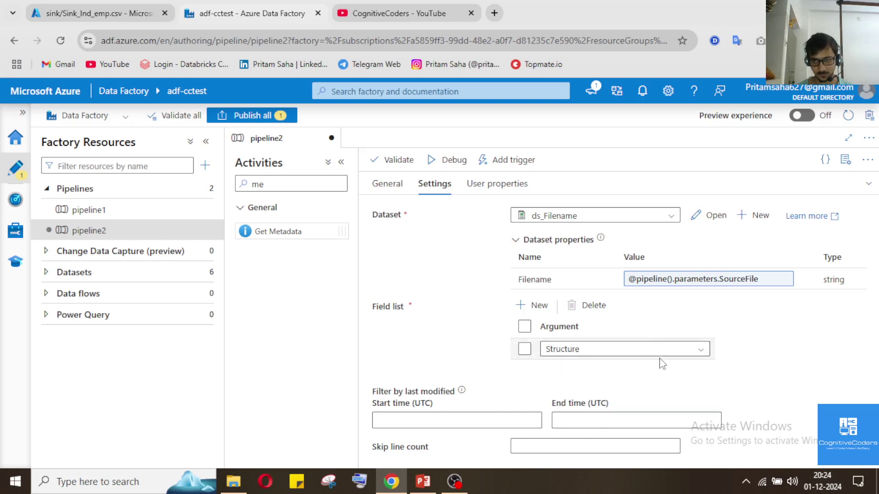
left_click(868, 183)
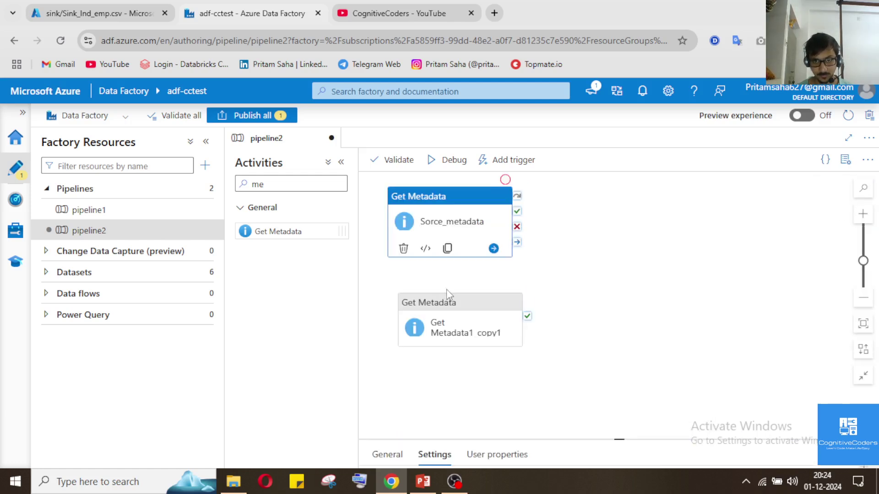
- Set the dataset of the copied Get Metadata activity to ds_sinkFolder
left_click(439, 329)
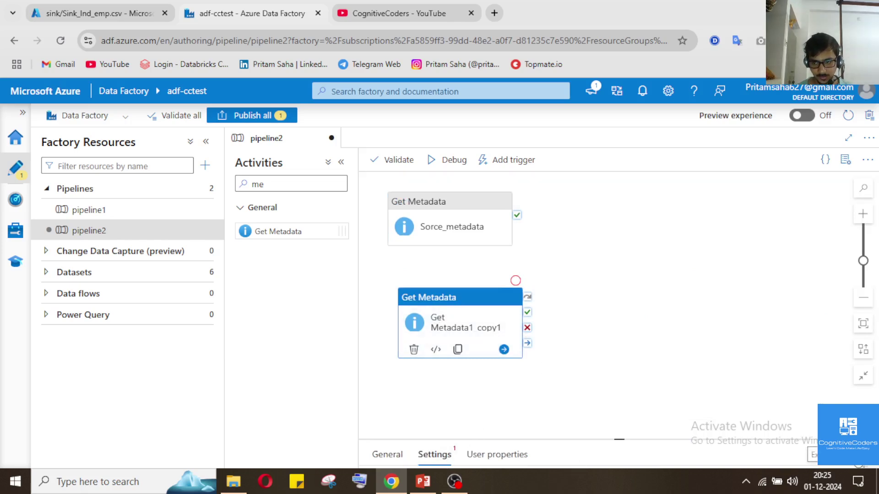
left_click(868, 454)
left_click(674, 223)
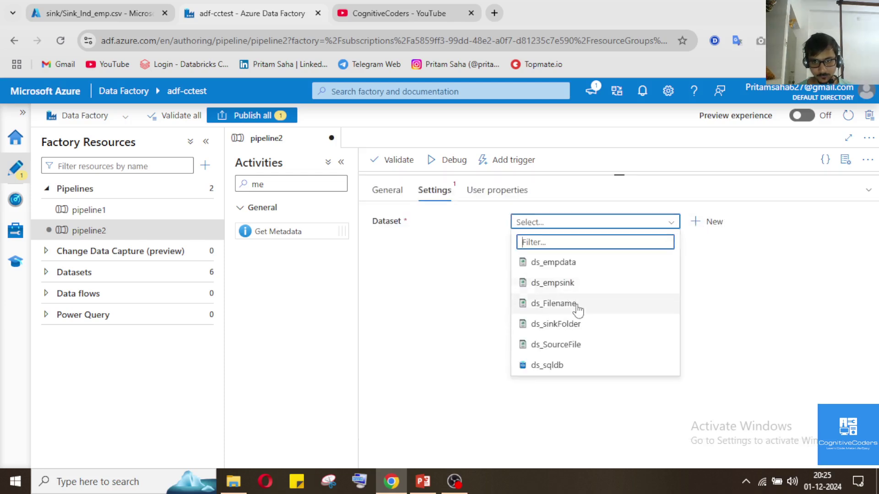
left_click(569, 328)
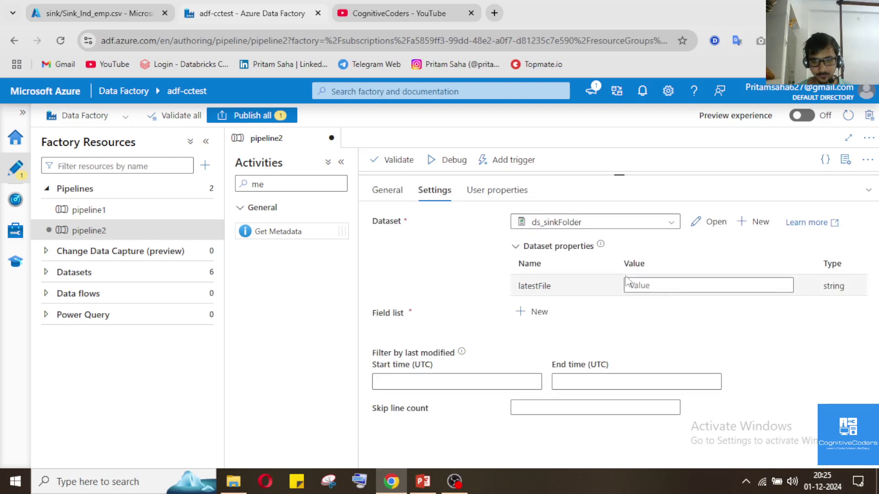
- Switch to the Azure portal and copy the file name Sink_Ind_emp.csv from the demo container's sink folder
left_click(77, 14)
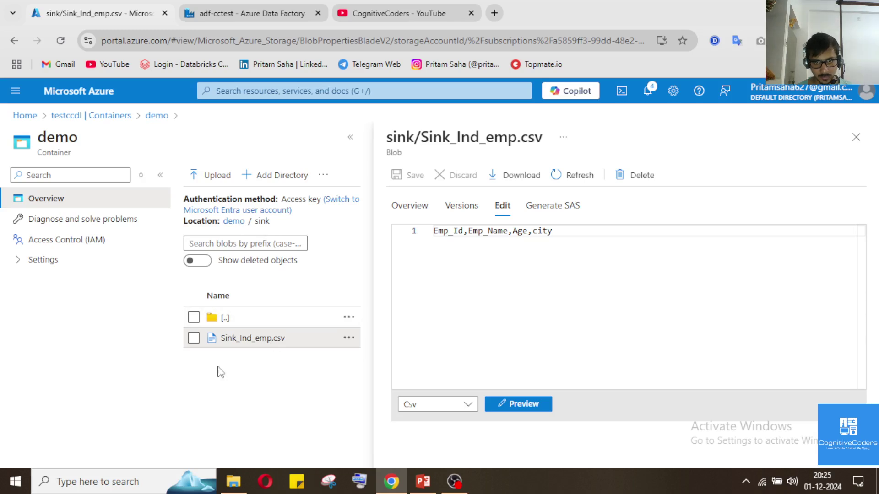
left_click(348, 341)
left_click(298, 379)
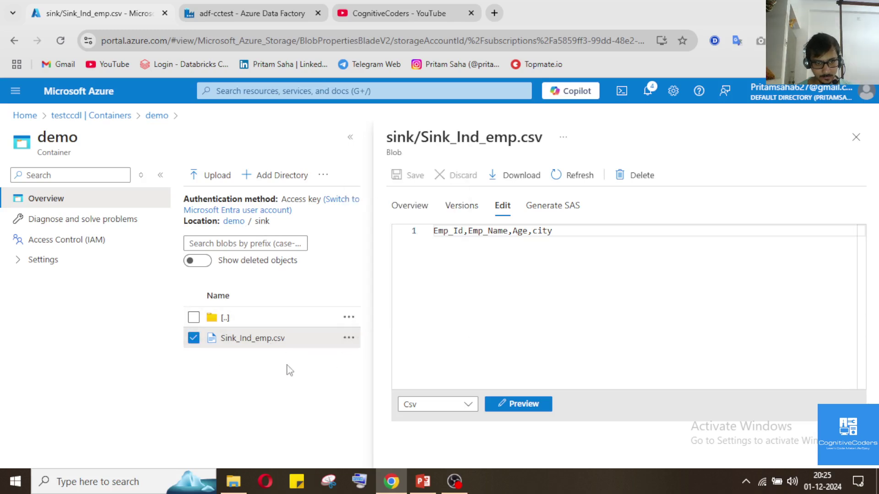
left_click_drag(289, 343, 226, 344)
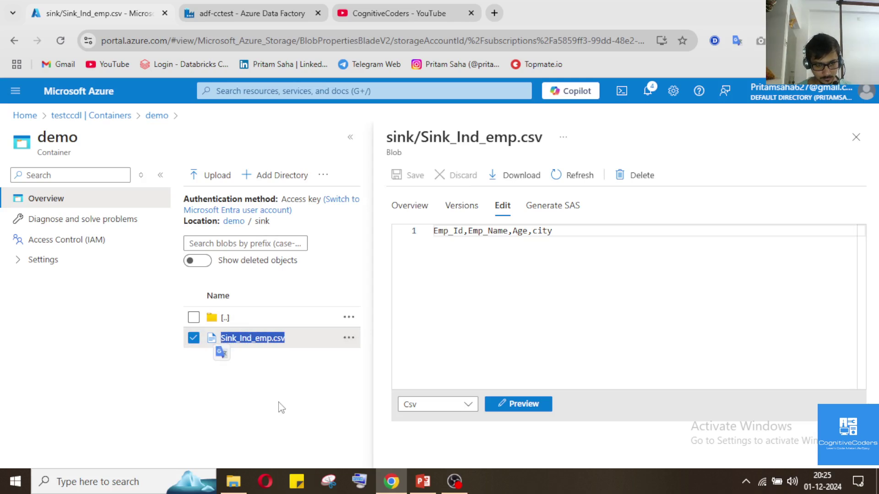
- Return to Data Factory and add a String pipeline parameter named SinkFolder with the default value Sink_Ind_emp.csv
left_click(265, 14)
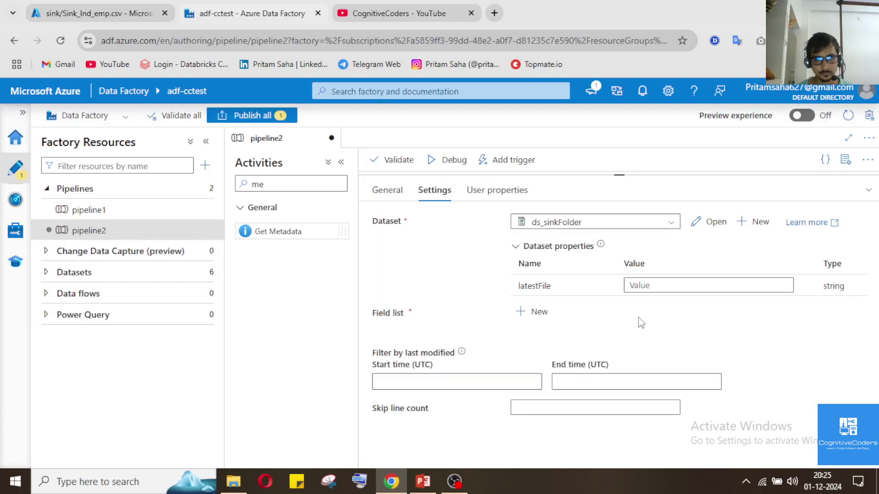
left_click(654, 284)
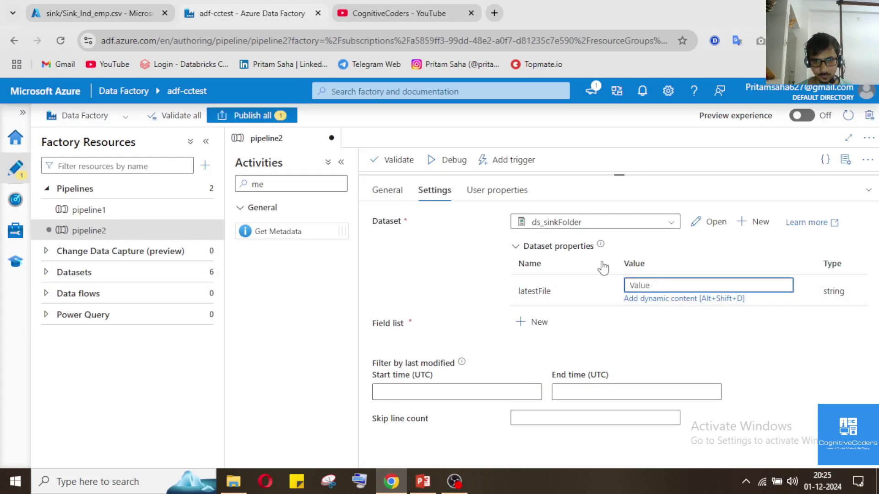
left_click(869, 194)
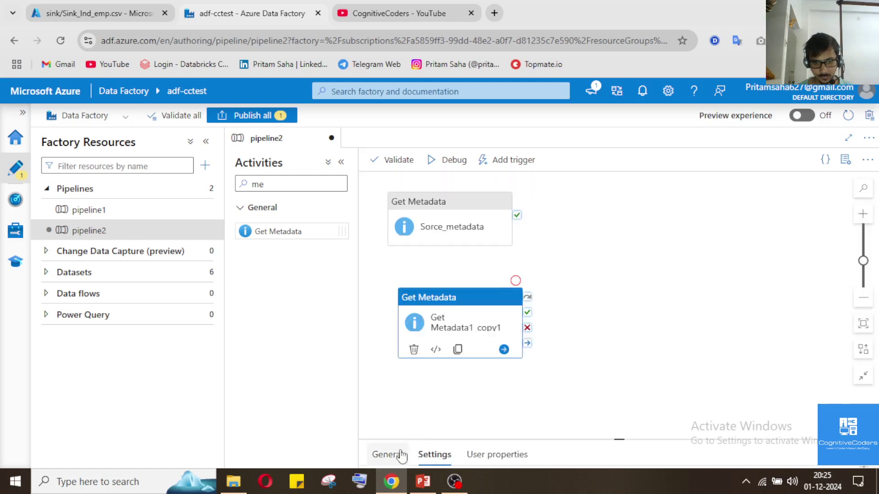
left_click(575, 386)
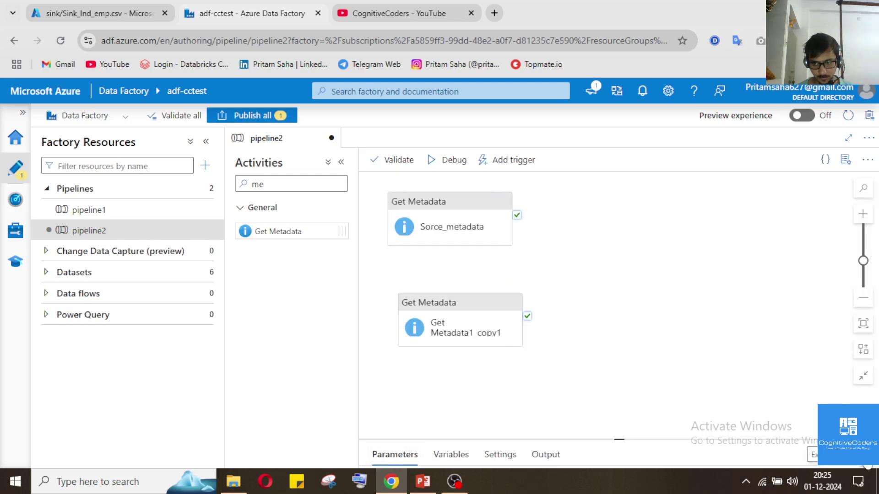
left_click(402, 456)
left_click(394, 226)
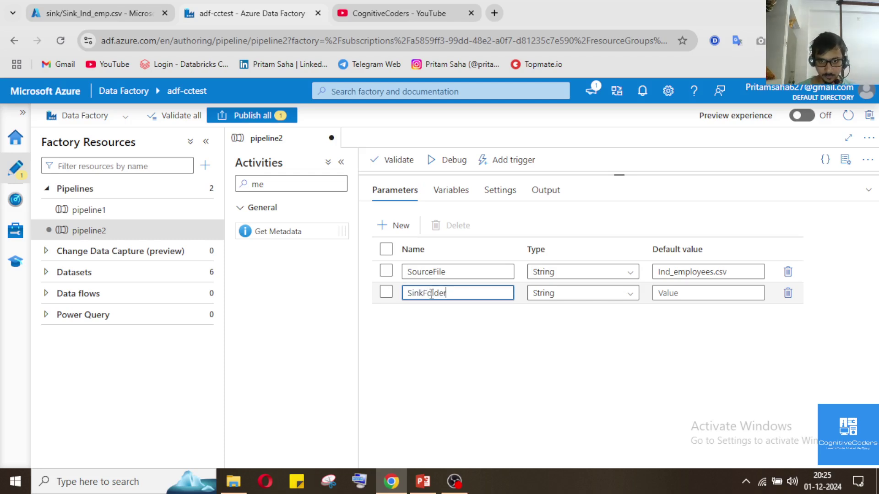
left_click(676, 289)
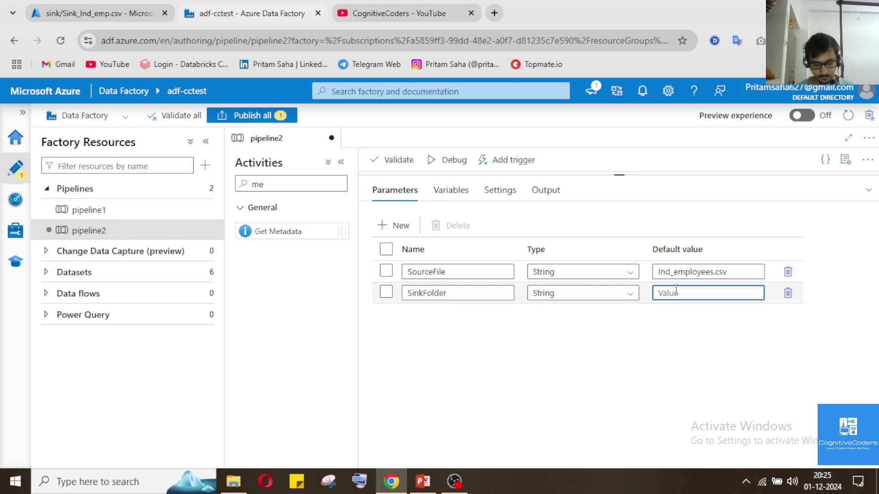
type("Sink_Ind_emp.csv")
left_click(866, 191)
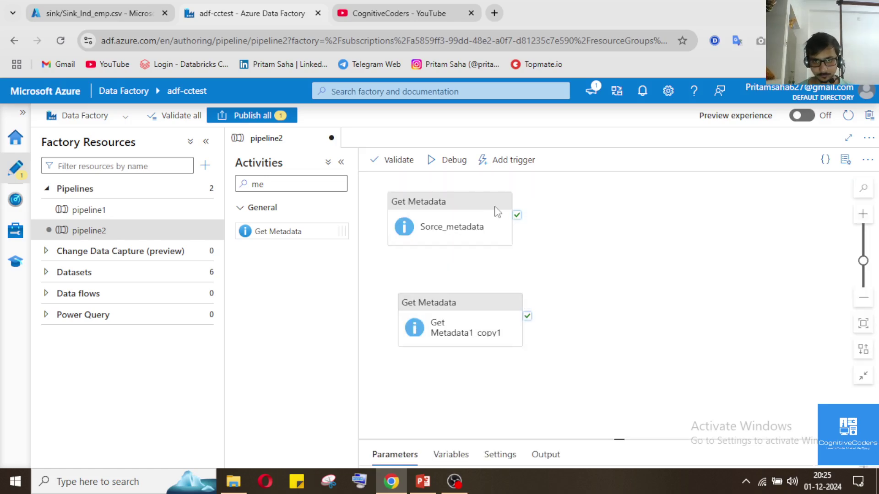
- Rename the copied Get Metadata activity to Sink_Metadata
left_click(440, 318)
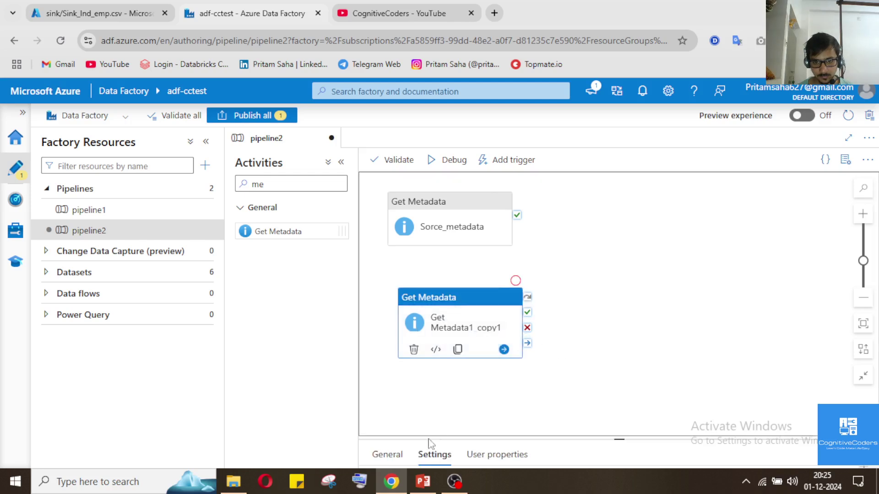
left_click(396, 464)
left_click(590, 221)
key("ctrl+a")
type("S")
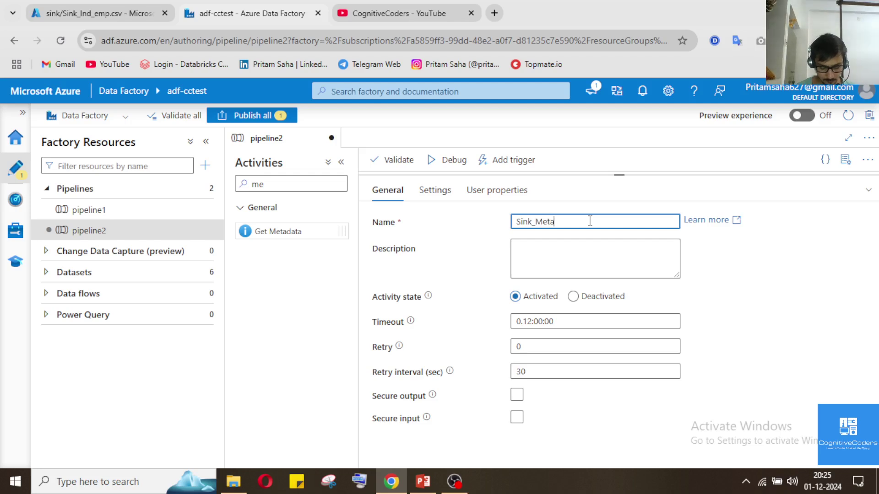
left_click(430, 191)
left_click(679, 286)
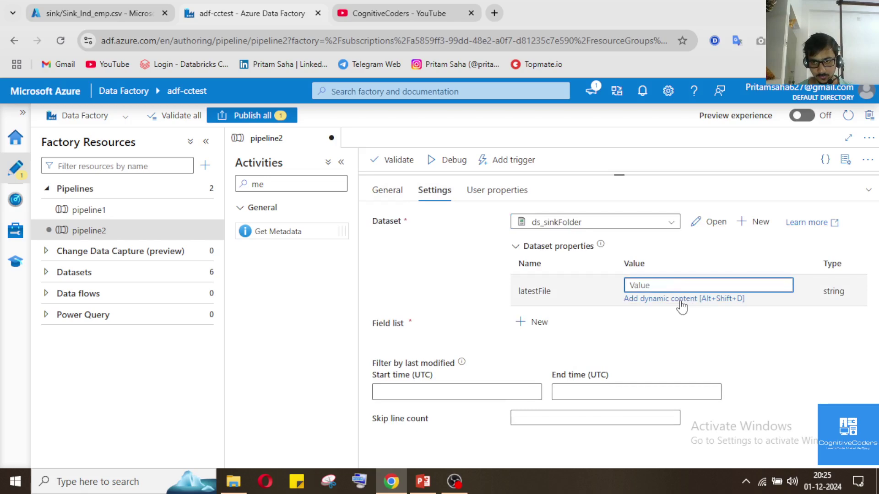
left_click(681, 301)
left_click(533, 365)
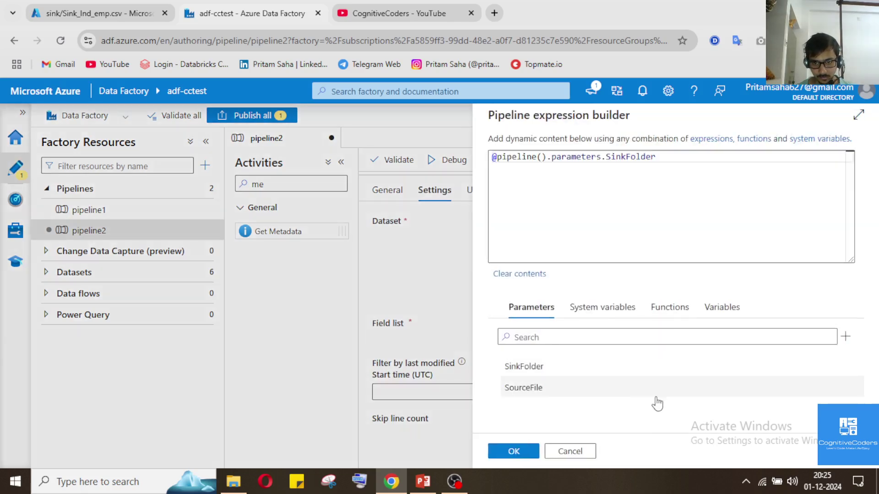
left_click(514, 451)
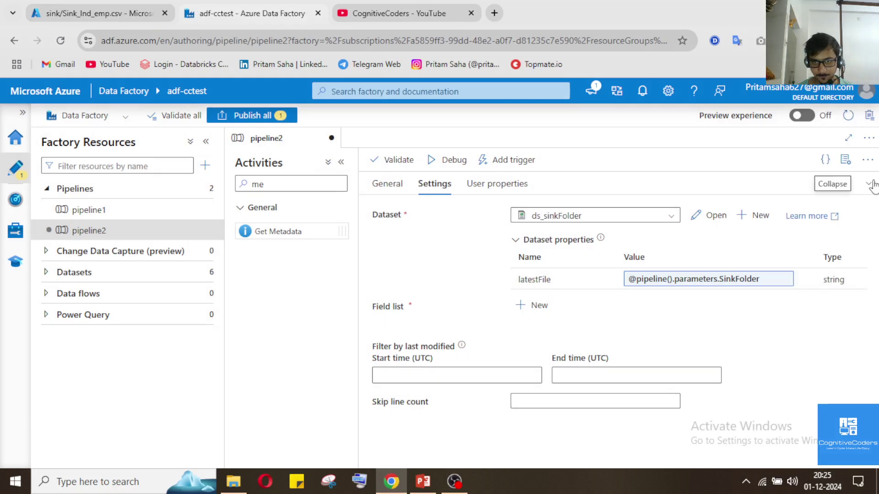
left_click(869, 182)
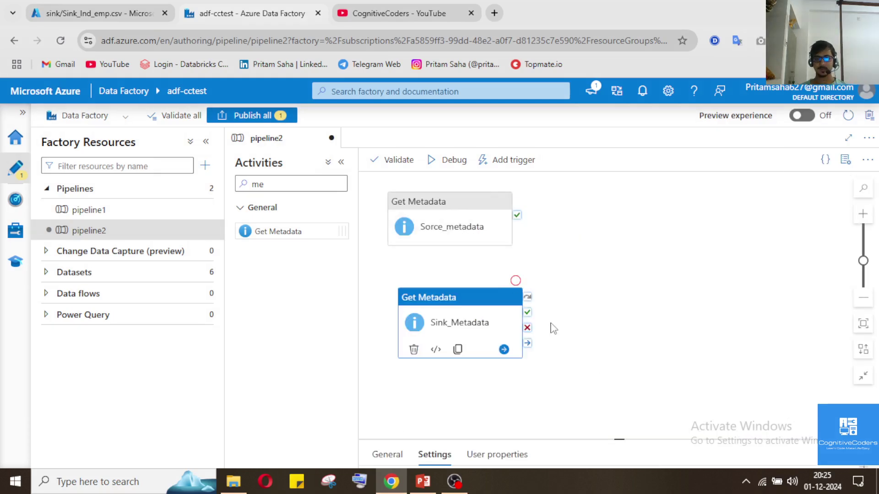
- Find the If Condition activity and add it to the pipeline canvas beside the two Get Metadata activities
left_click(271, 188)
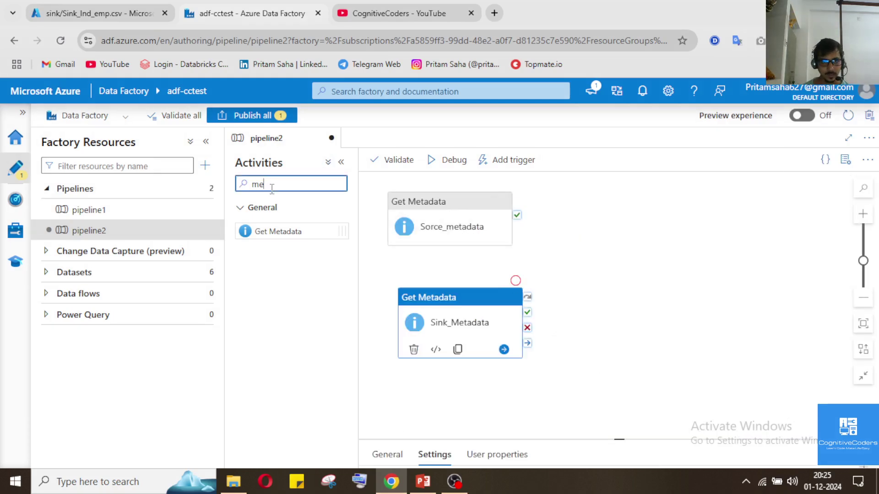
key("BackSpace")
key("BackSpace")
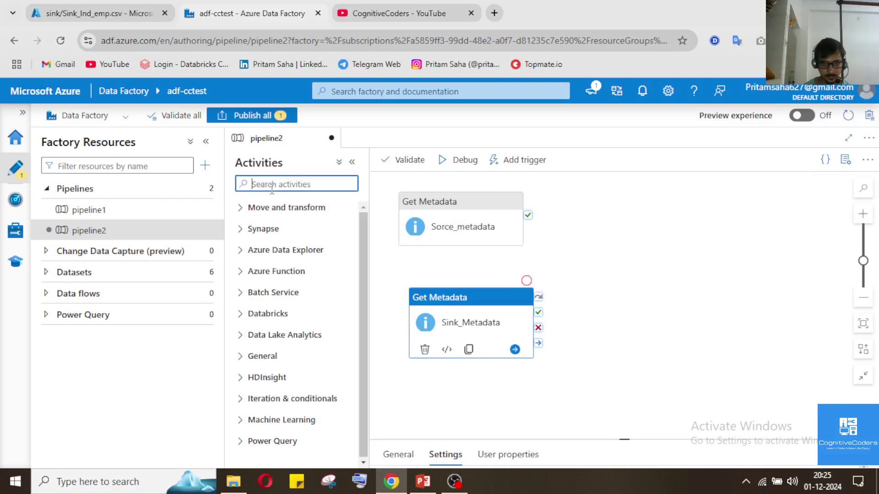
type("if")
left_click_drag(270, 231, 669, 269)
- Connect the success outputs of Sorce_metadata and Sink_Metadata to the If Condition activity and move it slightly upward
left_click_drag(517, 214, 624, 291)
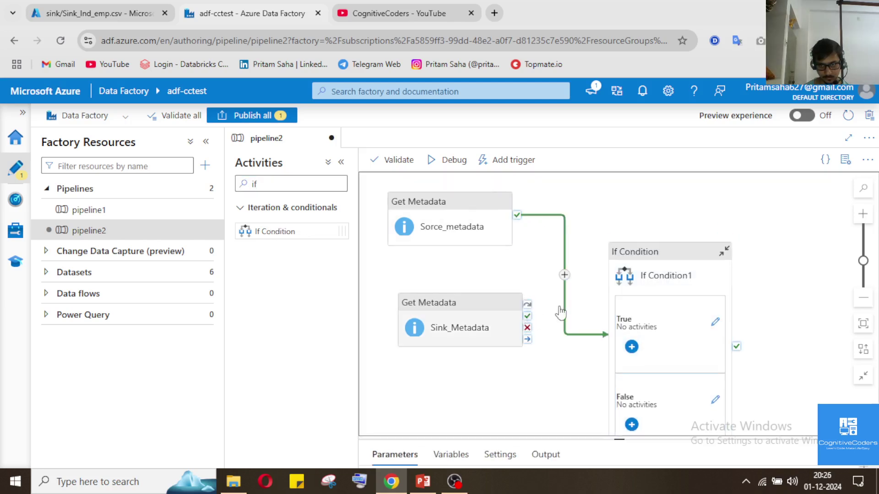
left_click_drag(527, 316, 645, 309)
left_click_drag(702, 253, 686, 215)
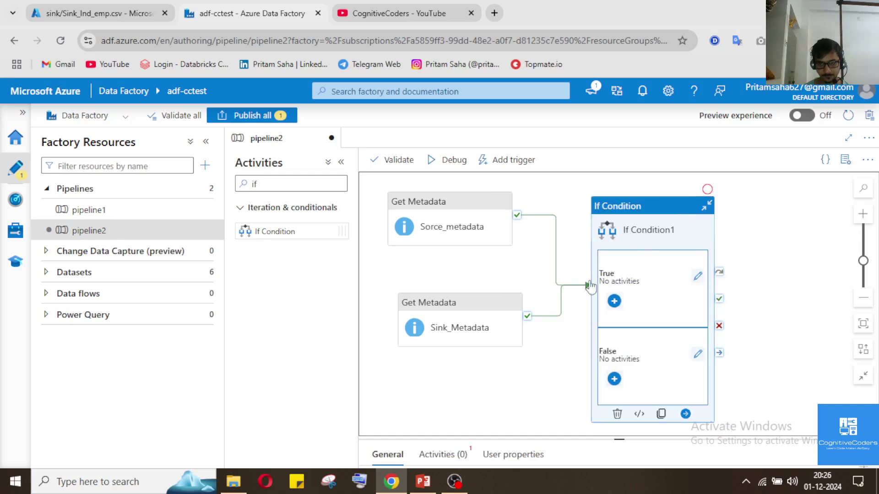
- Start the If Condition's dynamic expression with the equals logical function
left_click(447, 461)
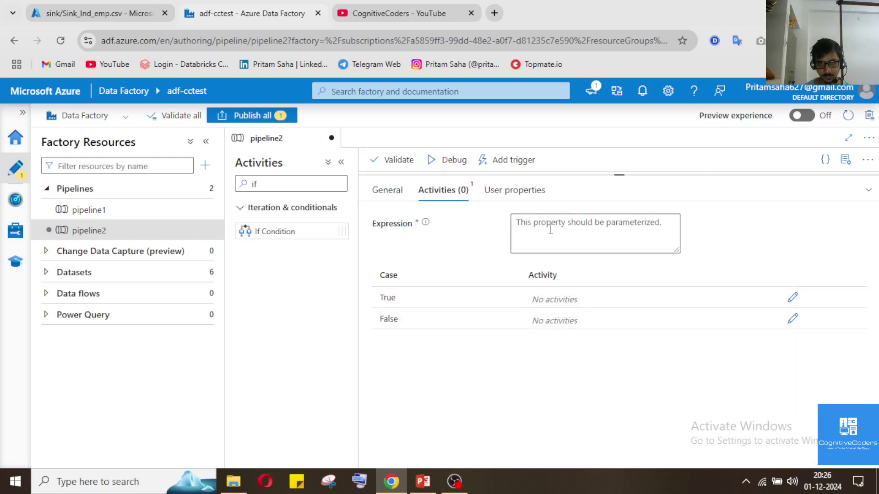
left_click(551, 230)
left_click(551, 265)
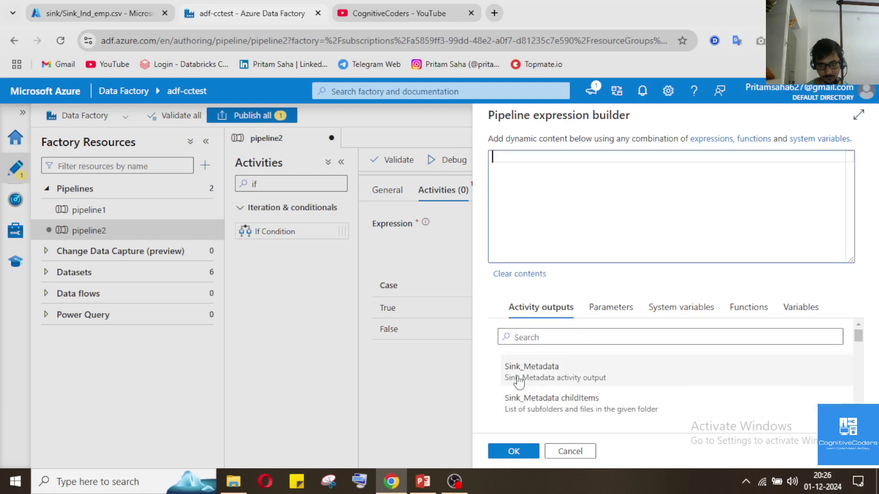
scroll(533, 402, "down", 5)
scroll(534, 403, "down", 3)
scroll(553, 398, "up", 2)
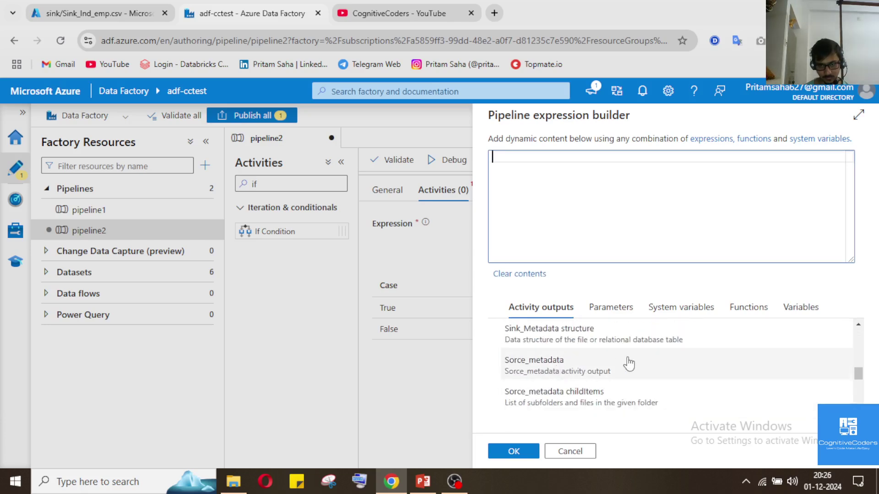
scroll(629, 364, "up", 5)
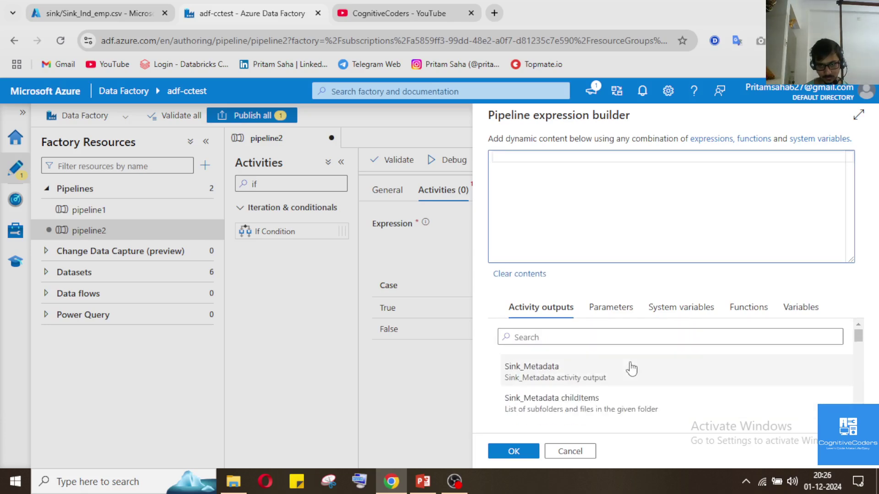
left_click(745, 317)
left_click(610, 336)
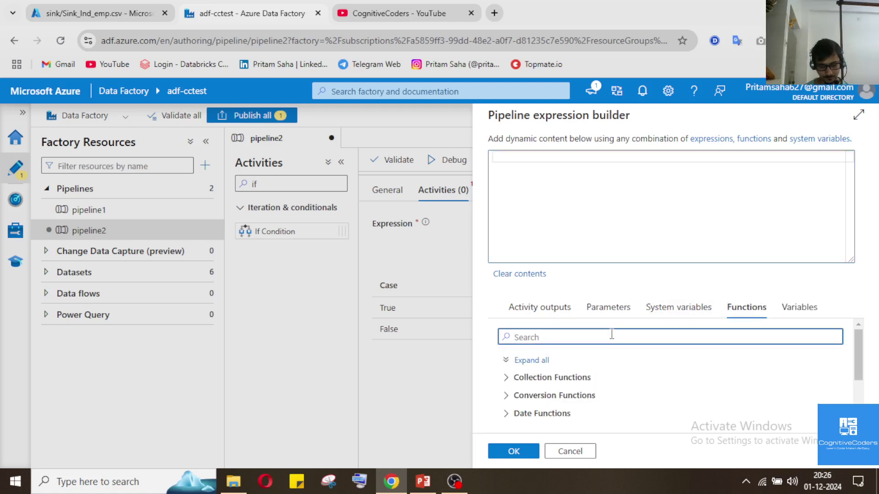
type("equ")
left_click(563, 401)
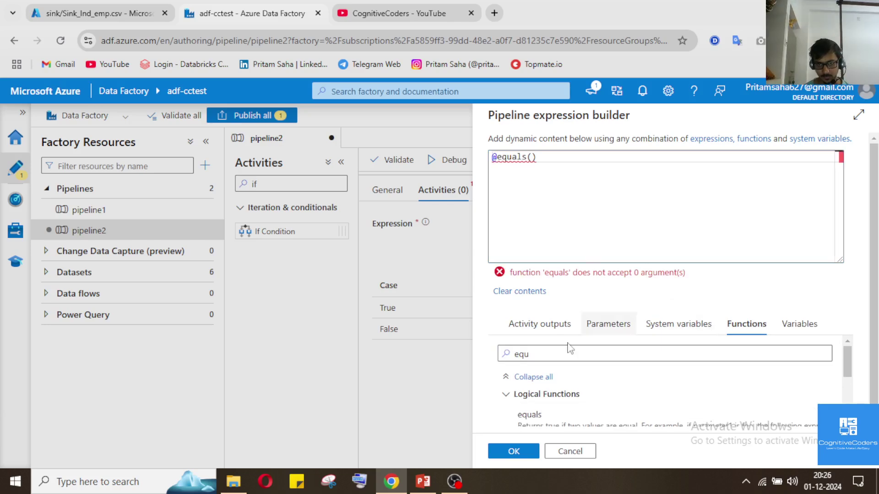
- Insert activity('Sink_Metadata').output.structure as the first argument of the equals function
left_click(532, 158)
left_click(540, 353)
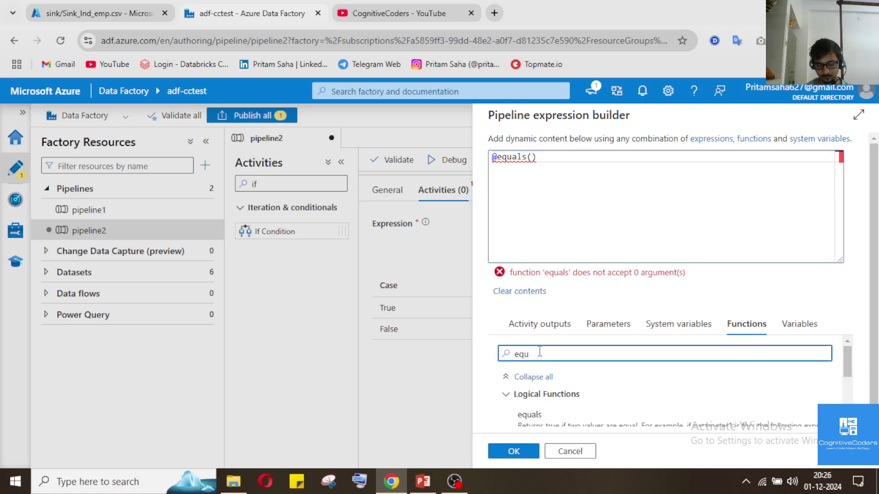
key("BackSpace")
key("BackSpace")
left_click(541, 325)
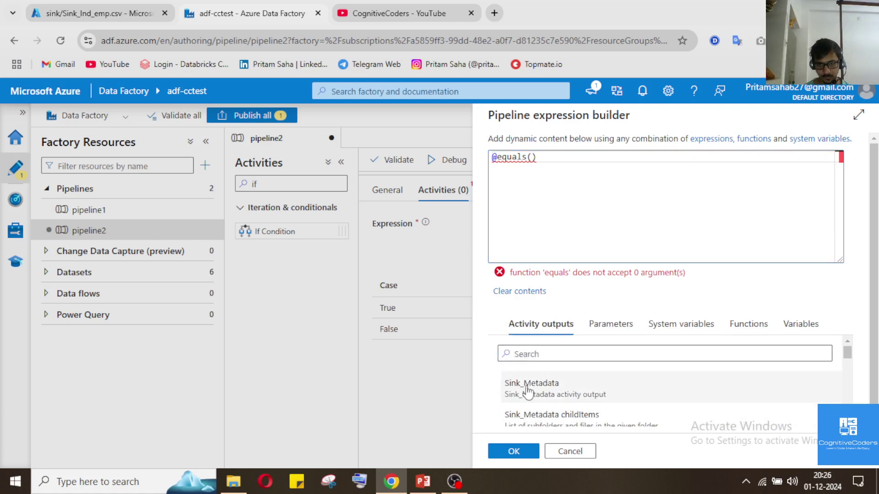
left_click(531, 392)
left_click(689, 157)
type(".output.)")
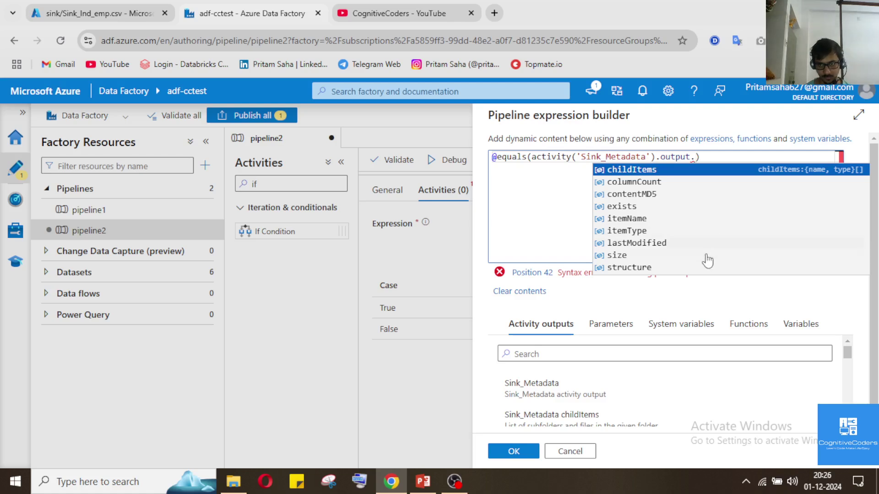
left_click(698, 268)
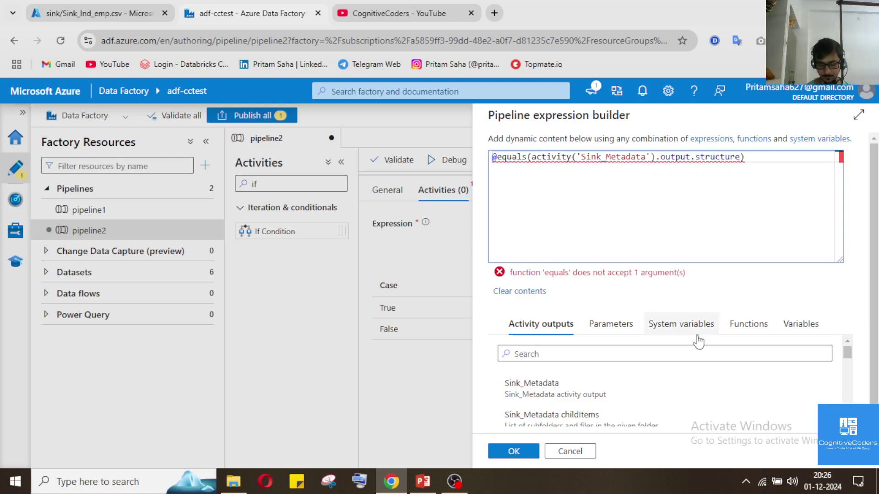
- Add activity('Sorce_metadata').output.structure as the second argument of the equals function and apply the If Condition expression
type(",")
scroll(653, 393, "down", 5)
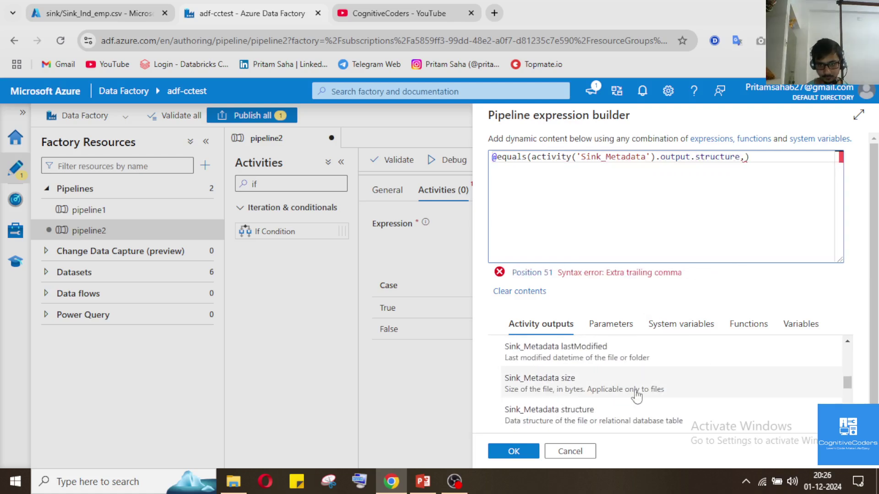
scroll(585, 400, "down", 5)
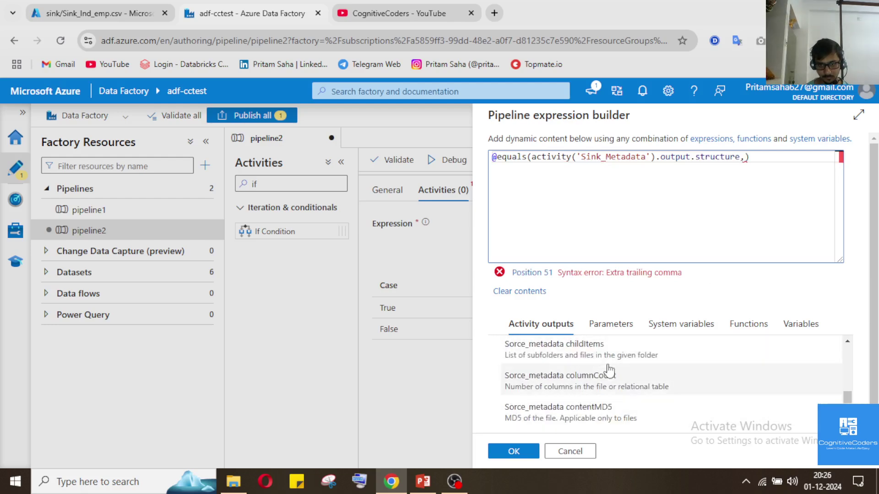
scroll(607, 371, "up", 3)
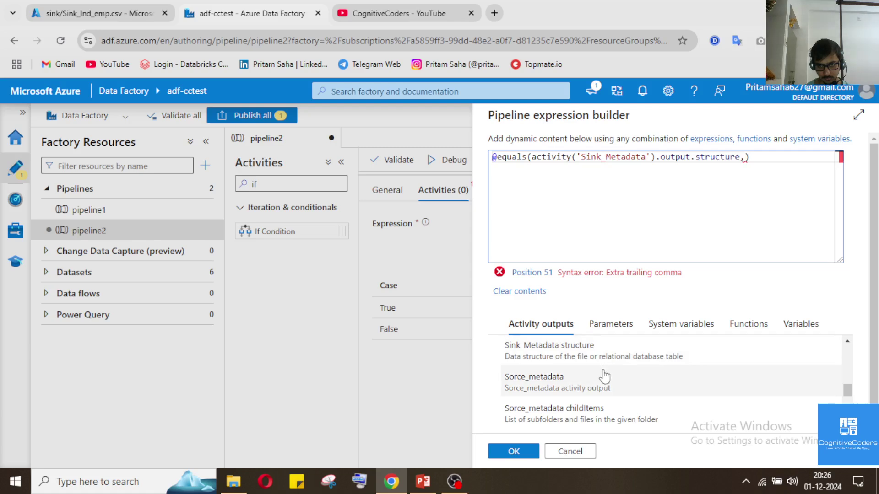
left_click(604, 384)
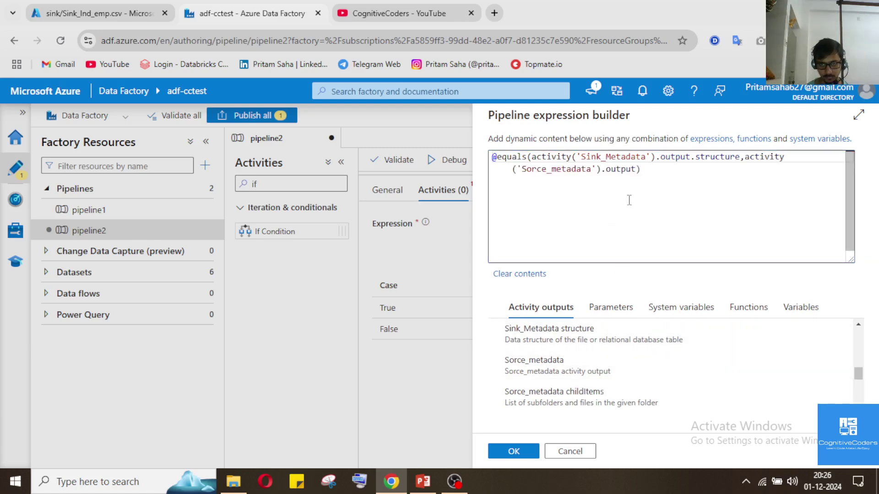
type(".str")
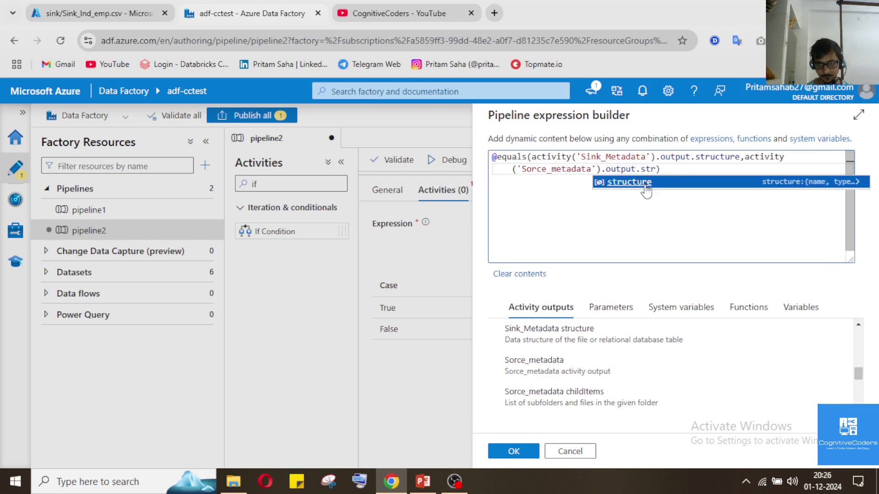
left_click(645, 183)
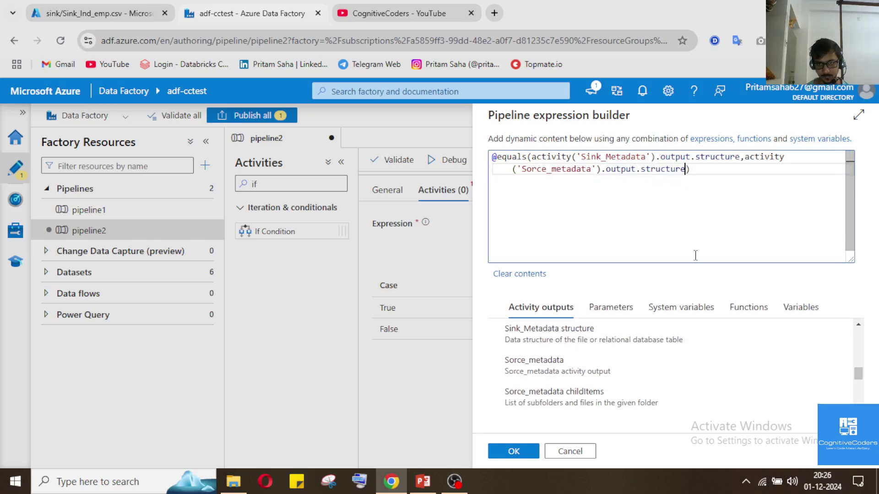
left_click(513, 451)
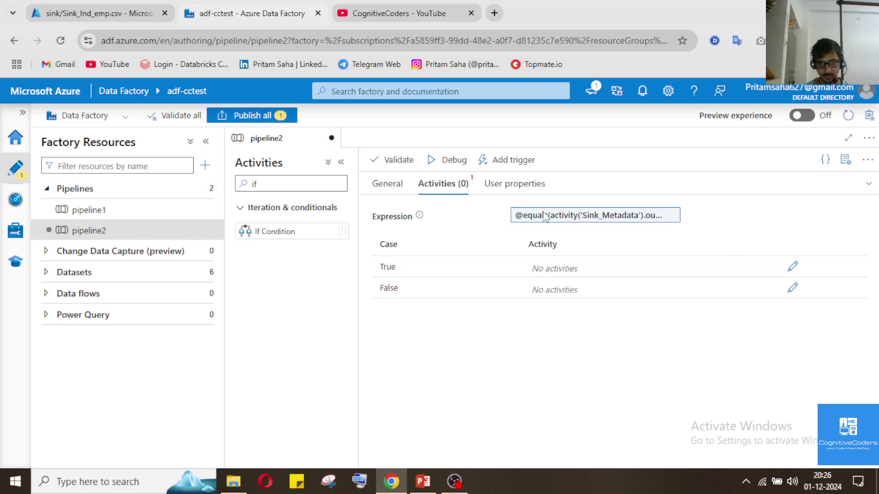
- Add a Copy data activity to the True activities of the If Condition
left_click(796, 270)
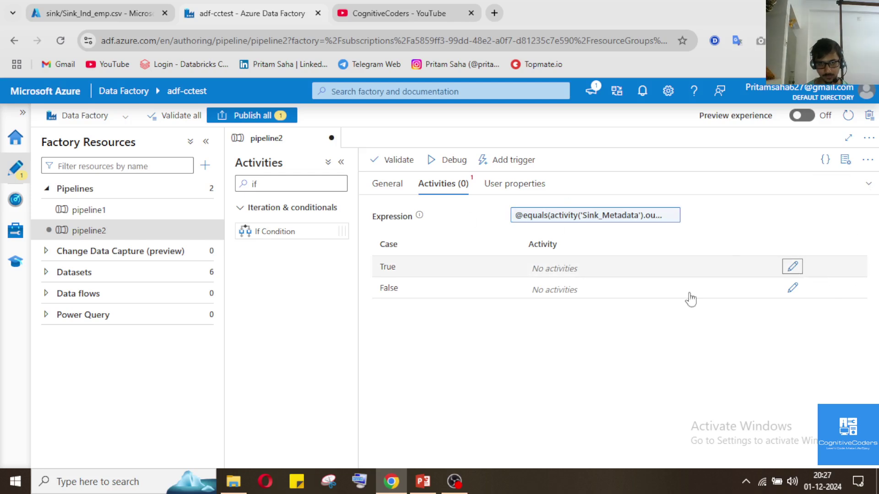
left_click(279, 182)
type("cop")
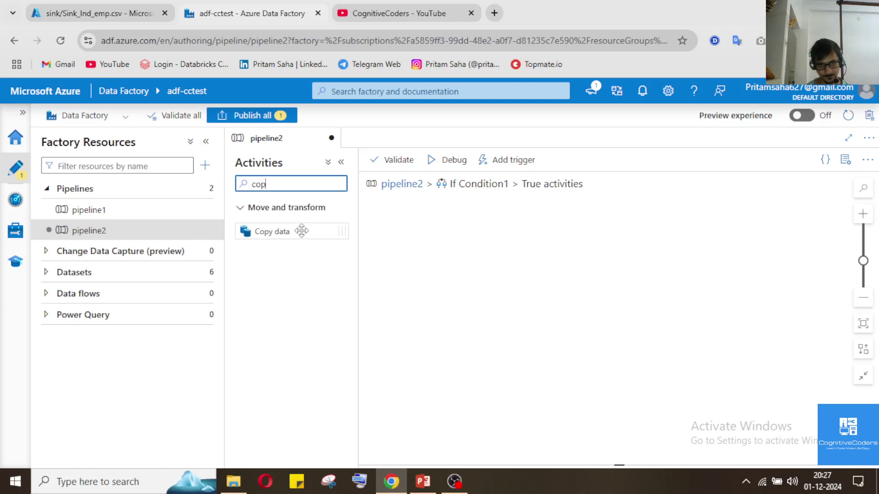
left_click_drag(302, 231, 570, 270)
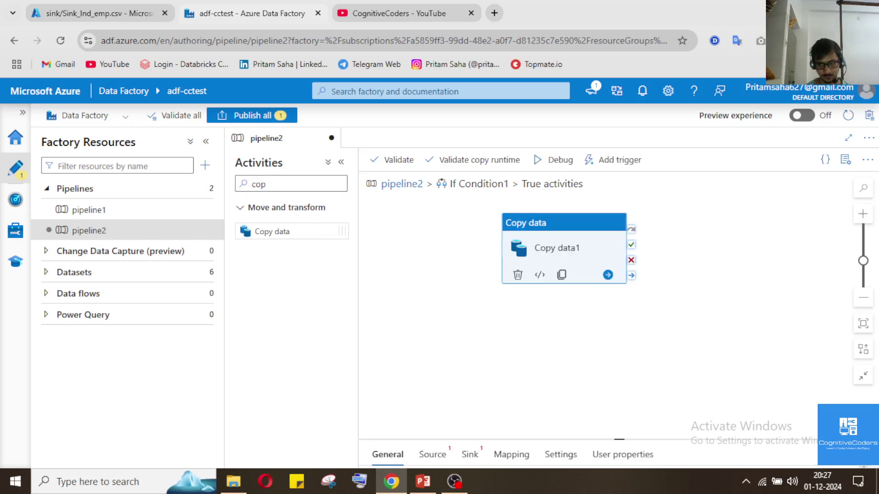
left_click(432, 455)
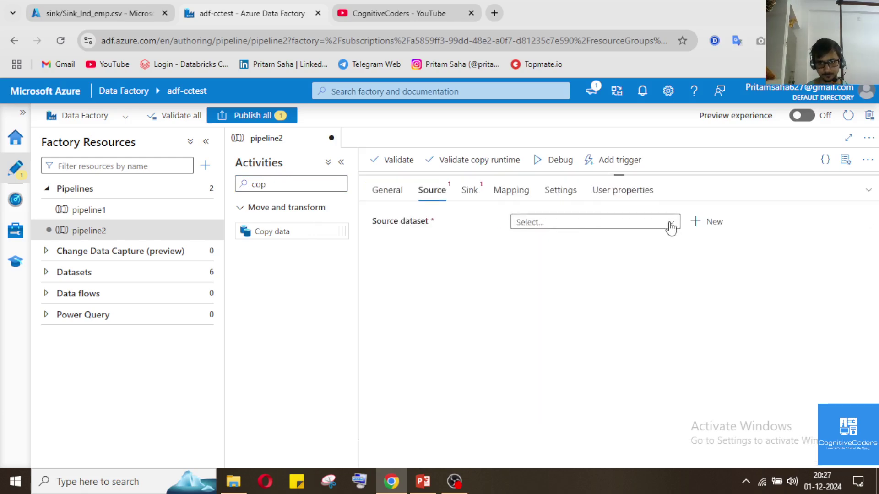
left_click(667, 227)
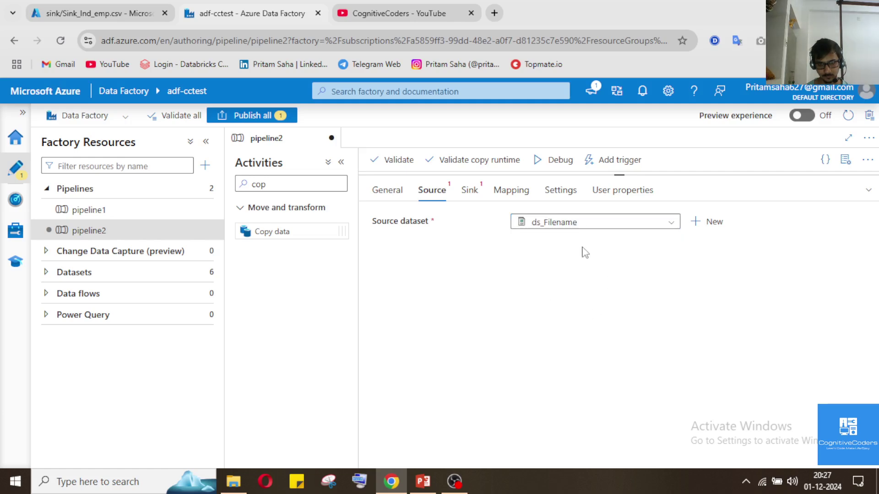
left_click(668, 312)
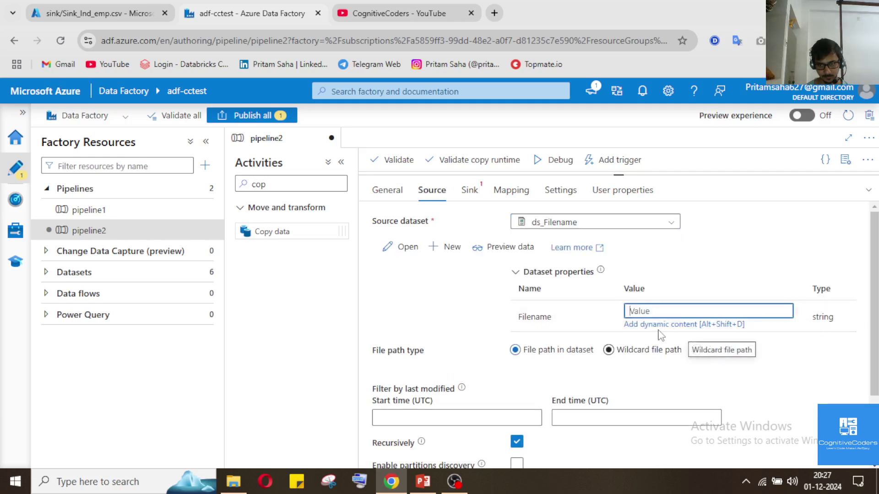
left_click(659, 322)
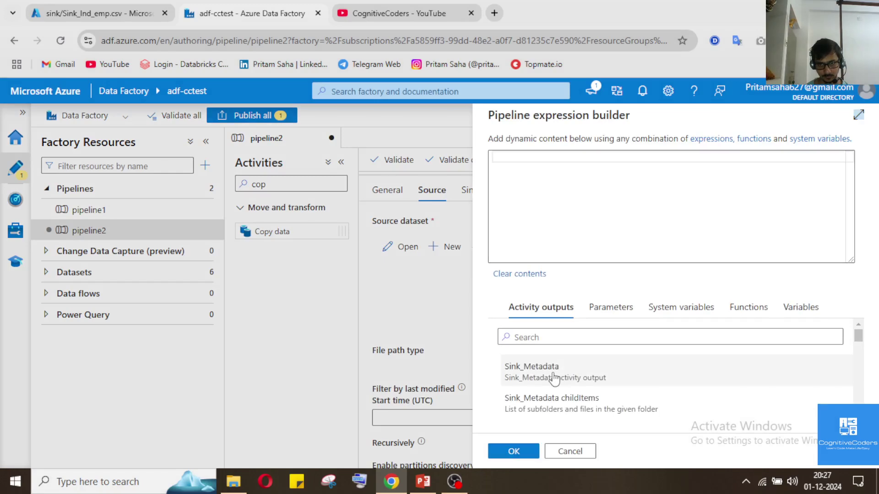
scroll(580, 401, "down", 5)
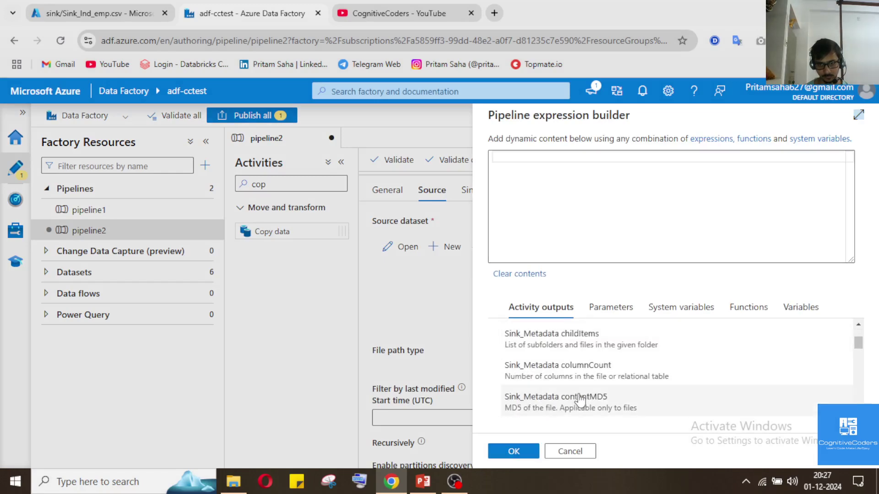
scroll(581, 401, "down", 2)
scroll(581, 394, "up", 5)
left_click(749, 307)
left_click(609, 308)
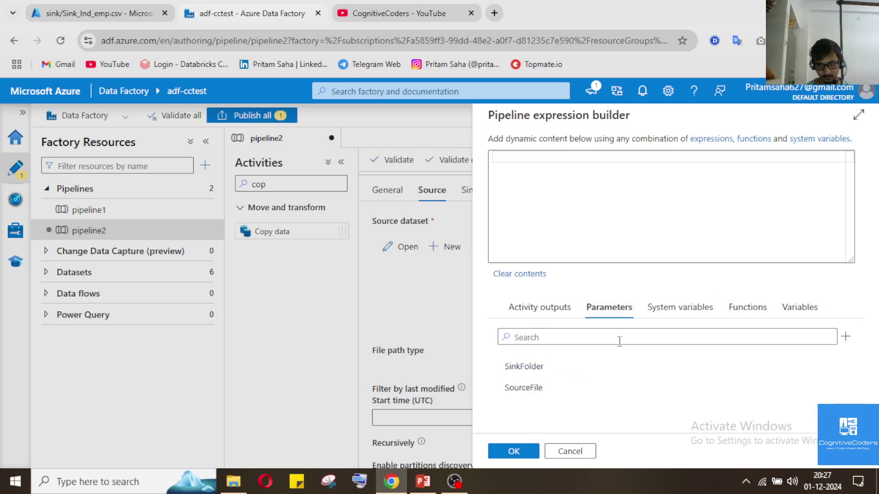
left_click(552, 389)
left_click(525, 454)
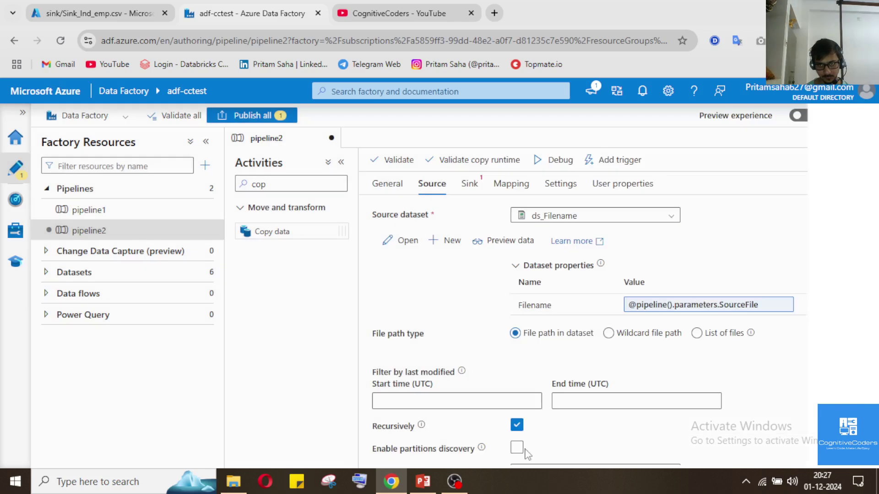
scroll(612, 332, "down", 1)
scroll(612, 332, "up", 1)
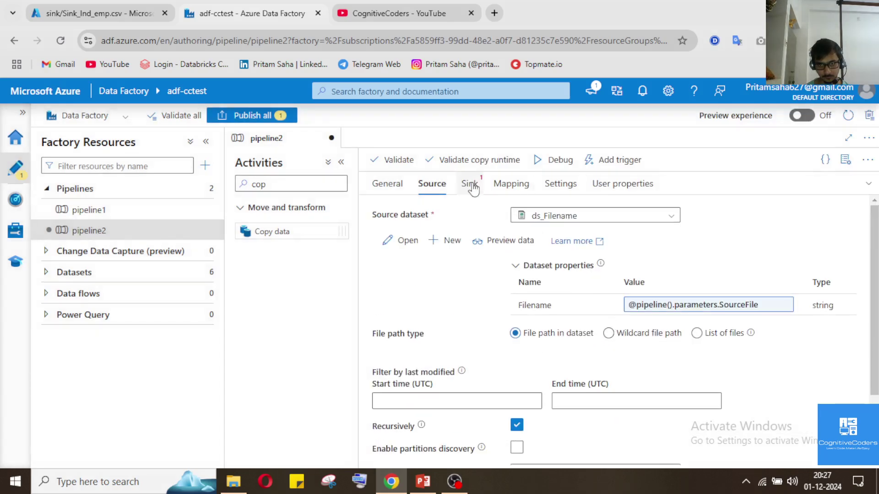
- Choose ds_sinkFolder as the copy activity's sink dataset
left_click(469, 184)
left_click(674, 220)
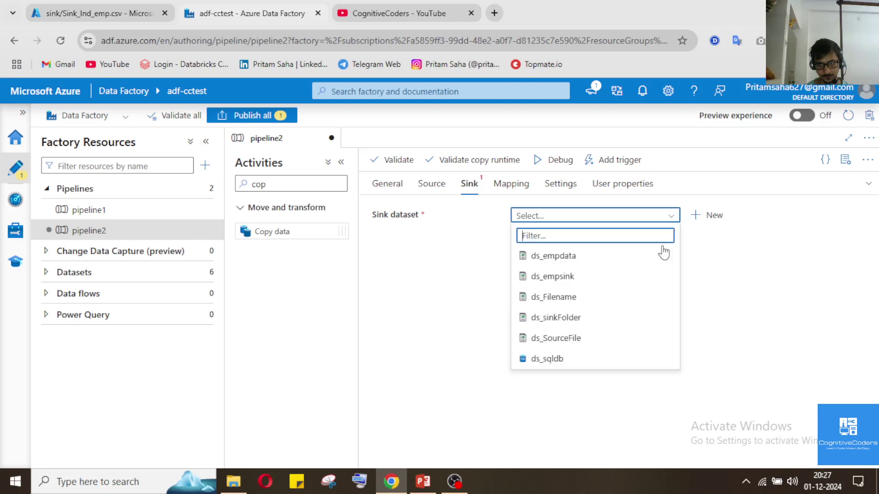
left_click(593, 322)
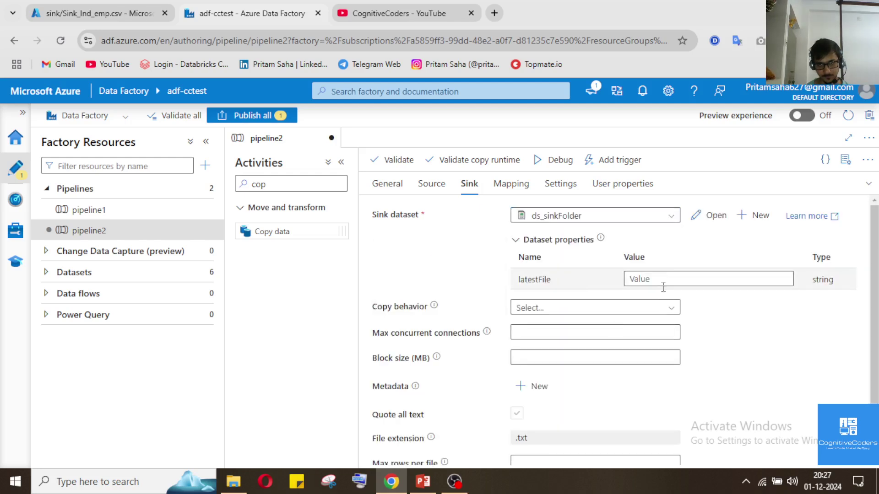
left_click(659, 280)
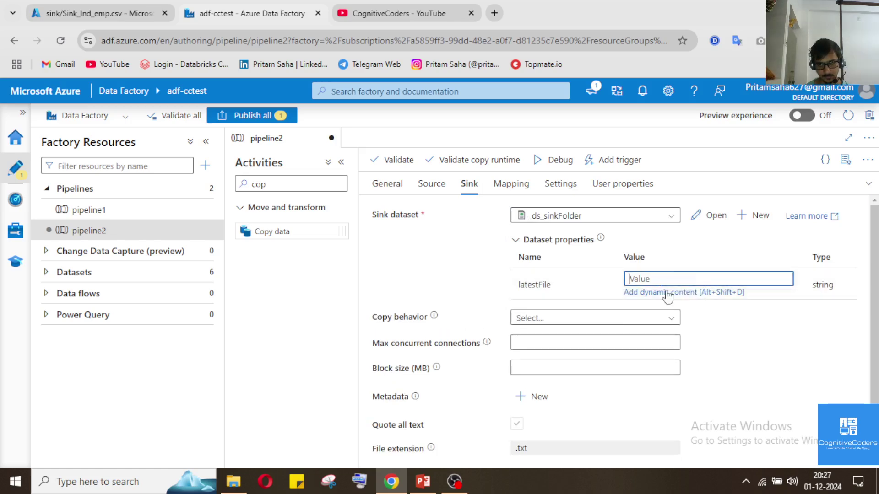
left_click(697, 294)
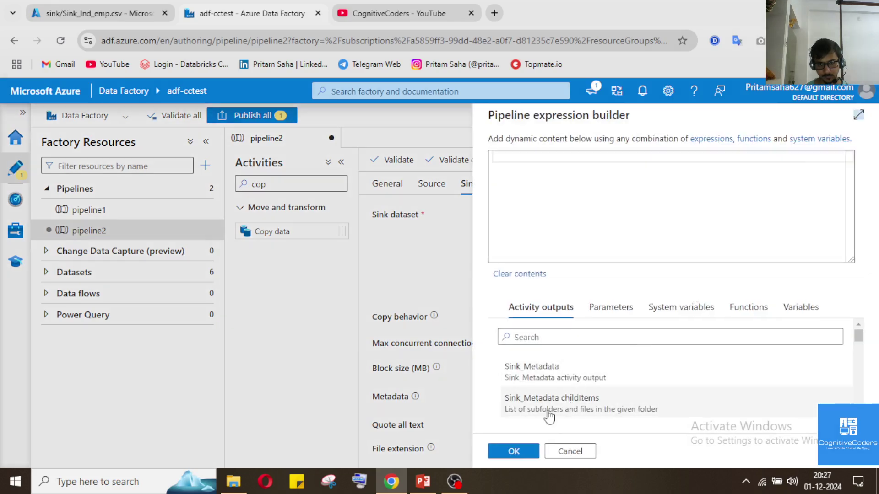
scroll(588, 376, "down", 5)
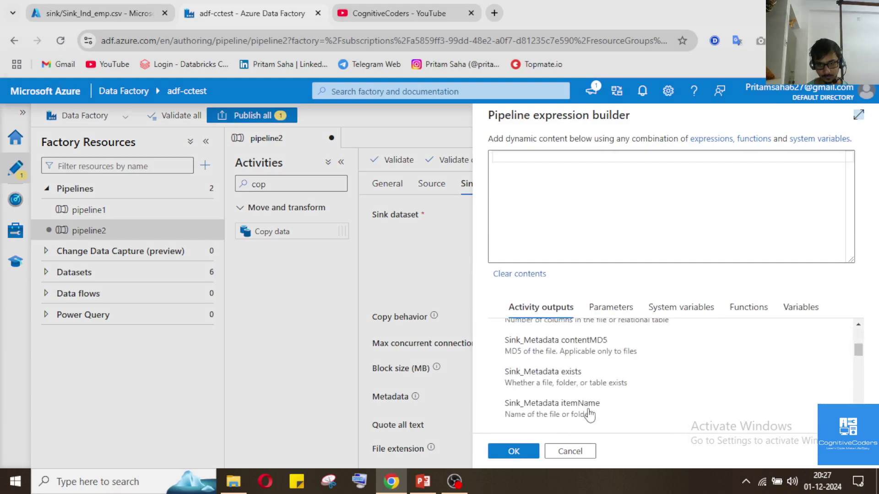
scroll(586, 394, "up", 5)
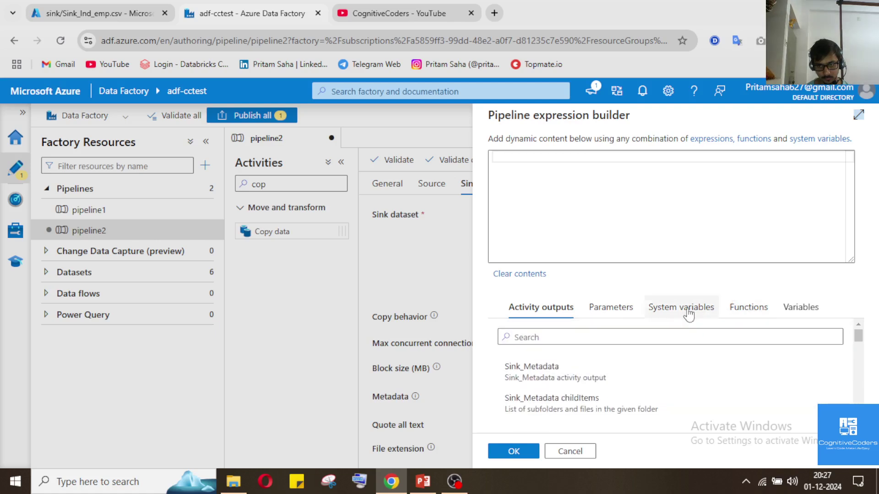
left_click(659, 306)
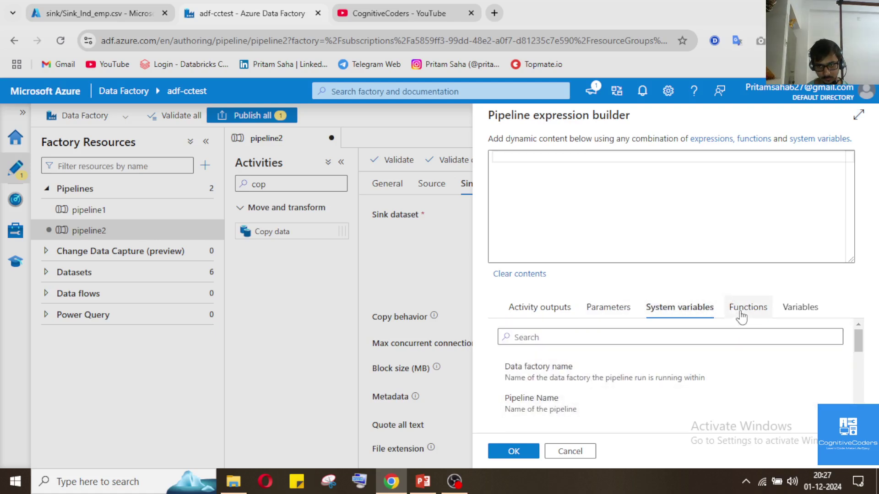
left_click(609, 308)
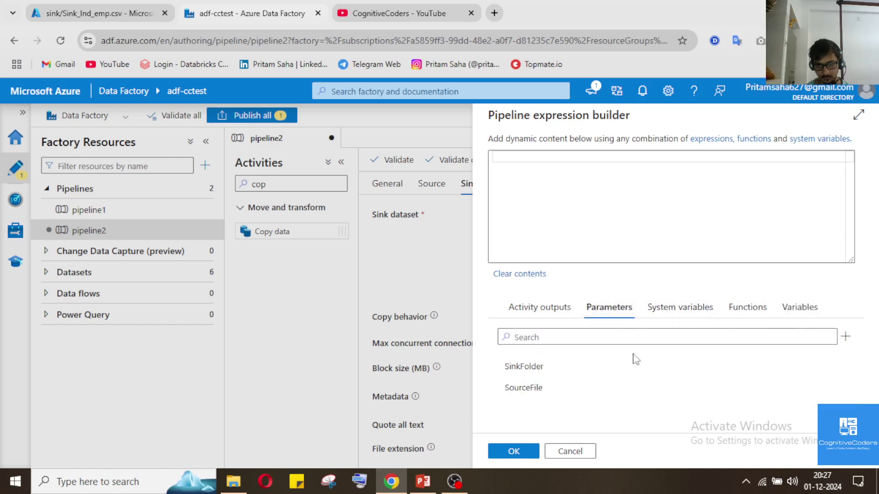
left_click(554, 389)
left_click(544, 367)
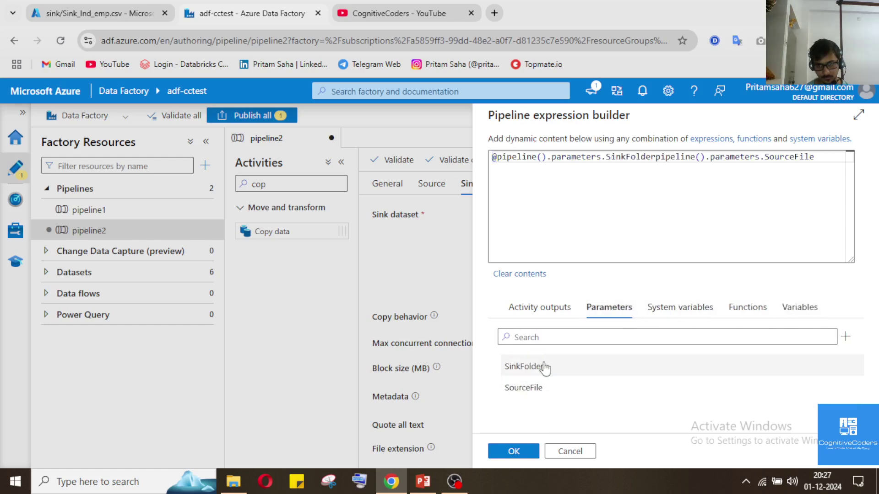
left_click(670, 219)
key("ctrl+a")
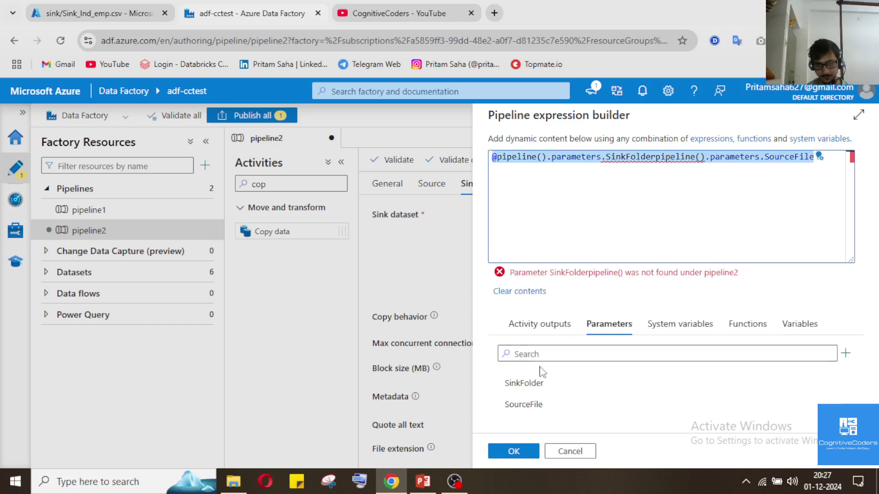
left_click(531, 385)
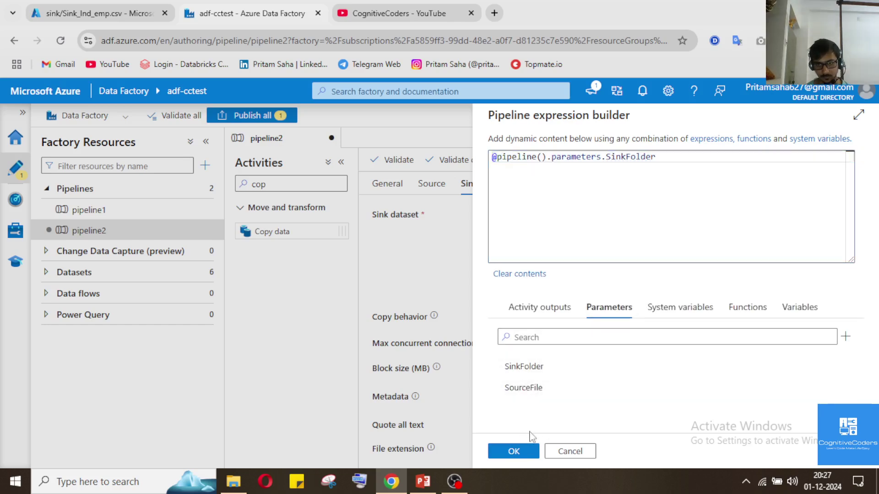
left_click(519, 451)
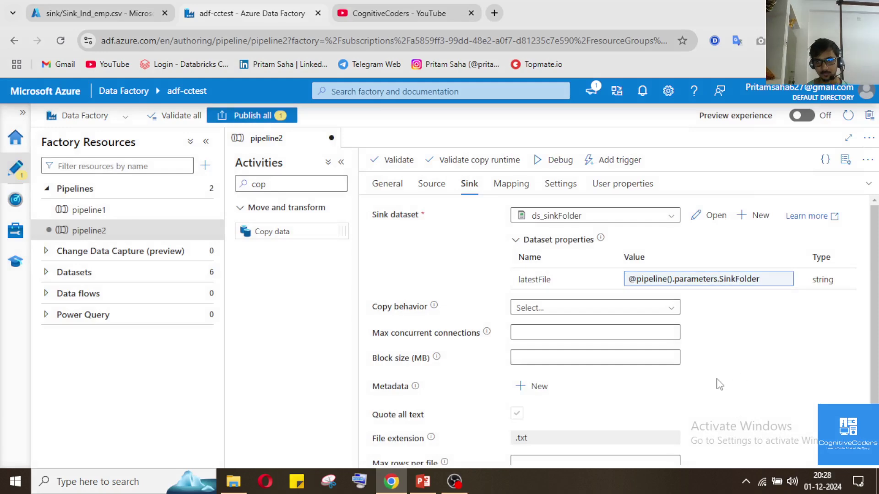
- Add a Wait activity to the False activities of the If Condition
scroll(719, 382, "down", 1)
left_click(870, 188)
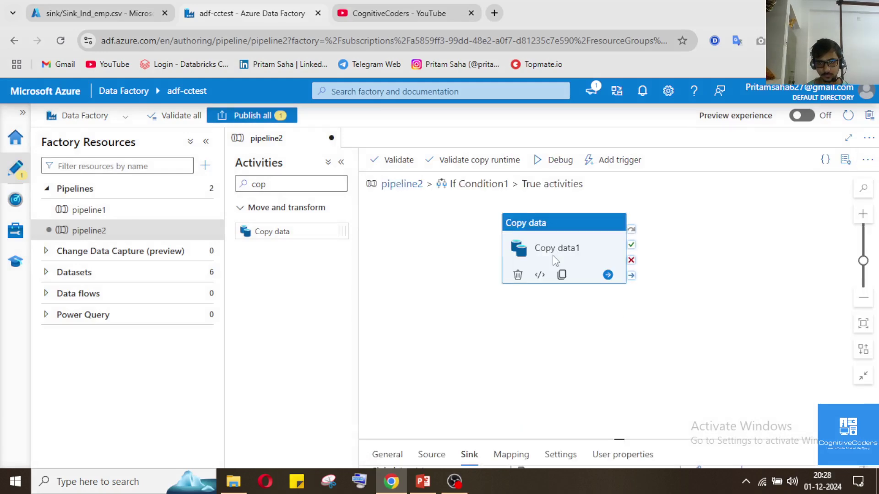
left_click(402, 184)
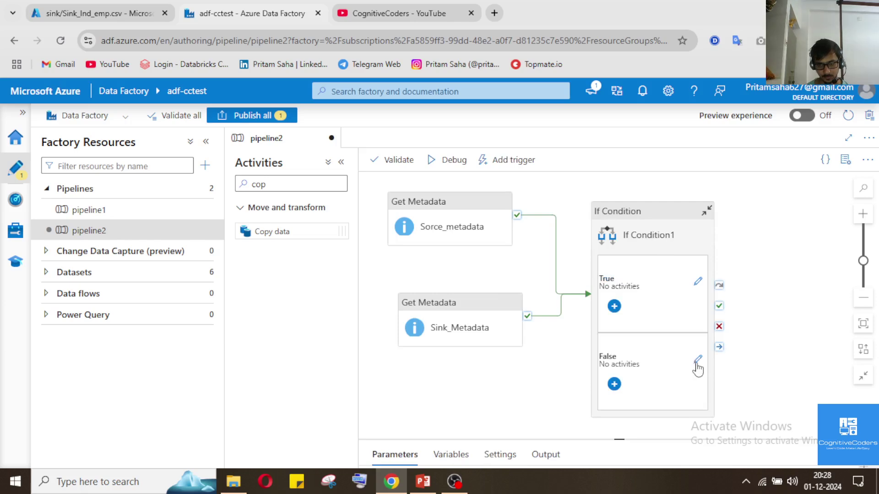
left_click(703, 366)
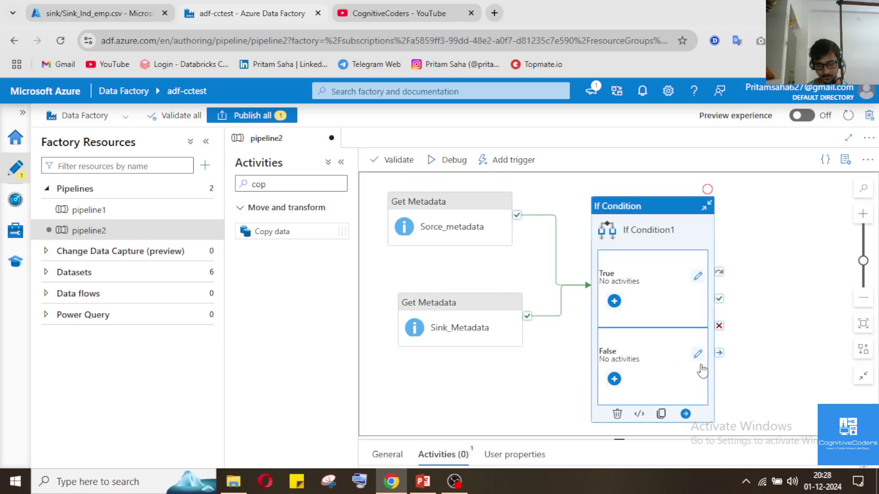
left_click(697, 359)
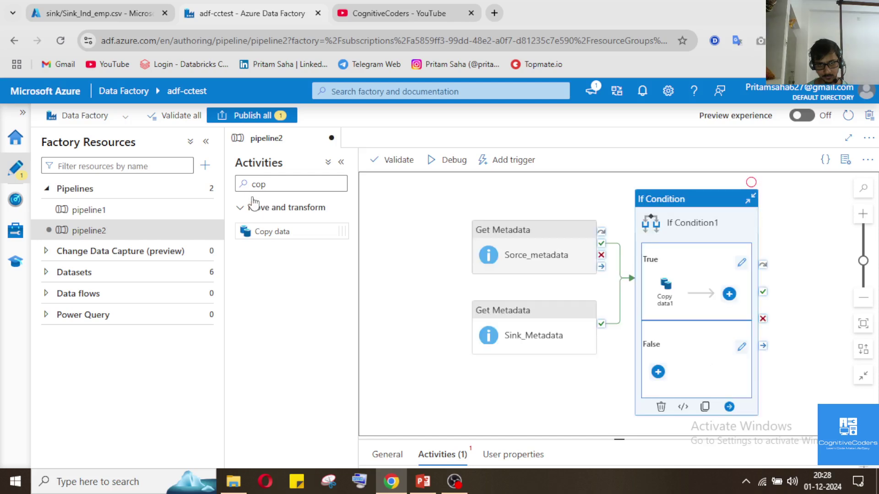
left_click(299, 183)
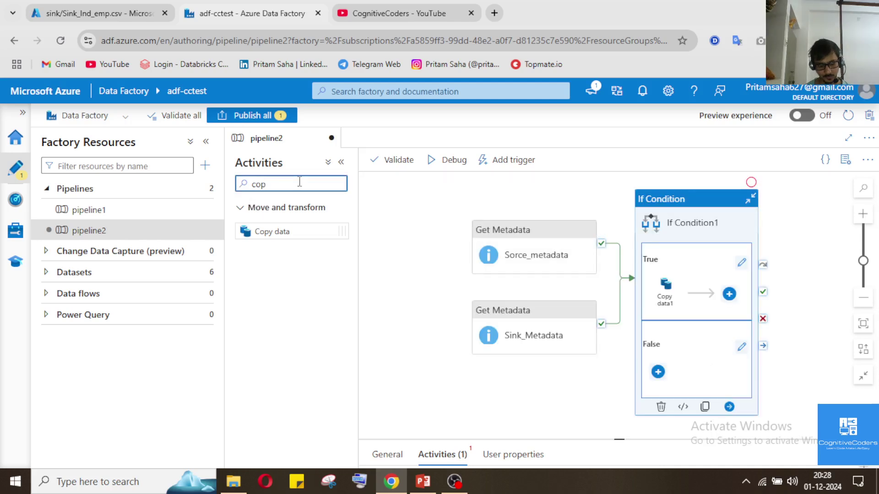
type("wai")
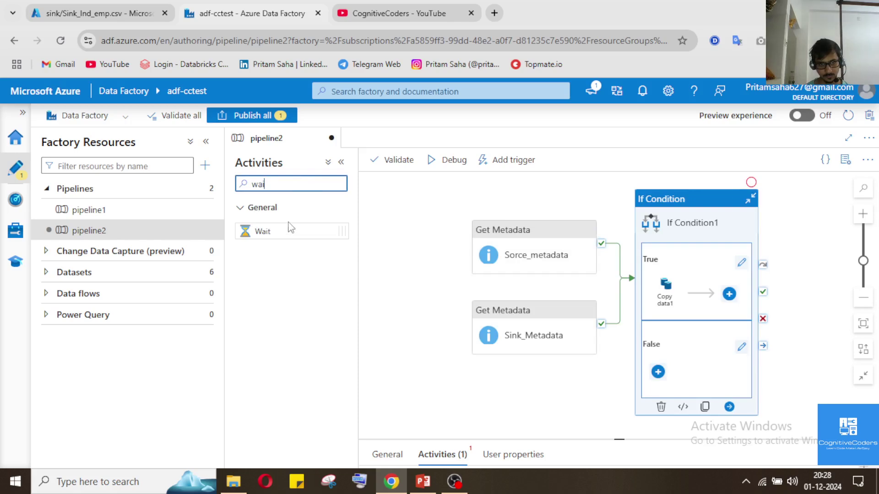
left_click(741, 347)
left_click_drag(312, 232, 592, 274)
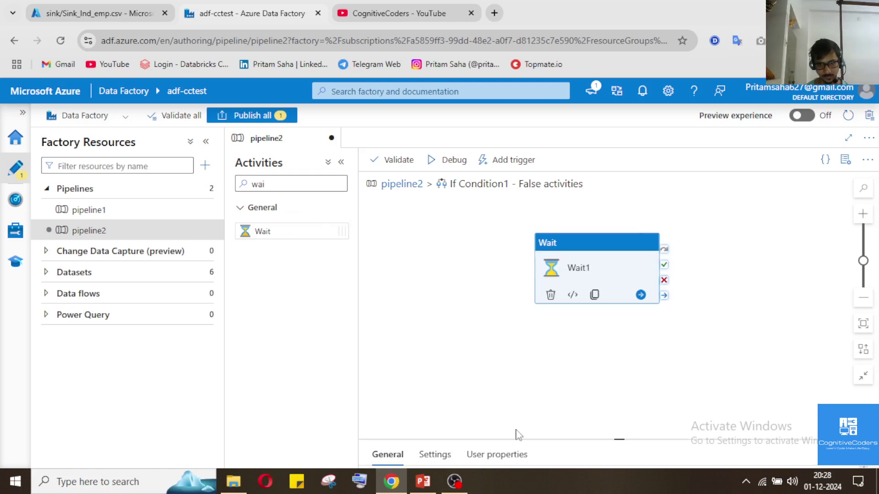
- Set the Wait activity's wait time to 2 seconds
left_click(435, 454)
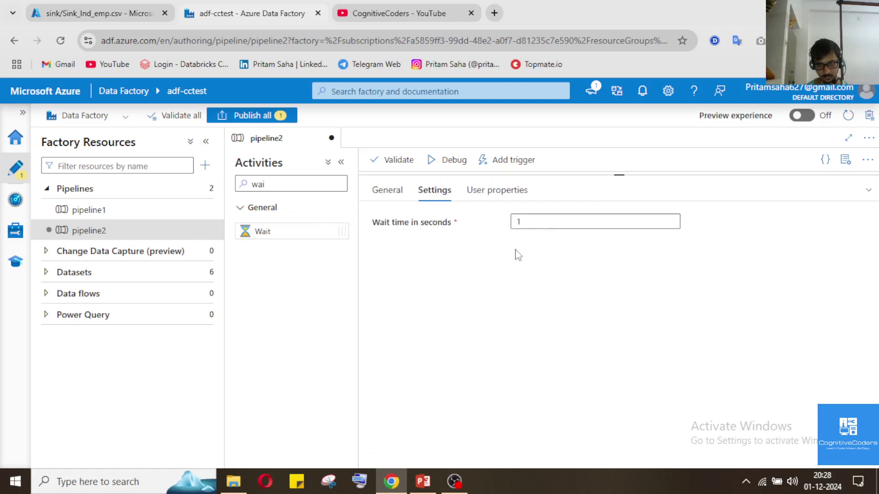
left_click(670, 220)
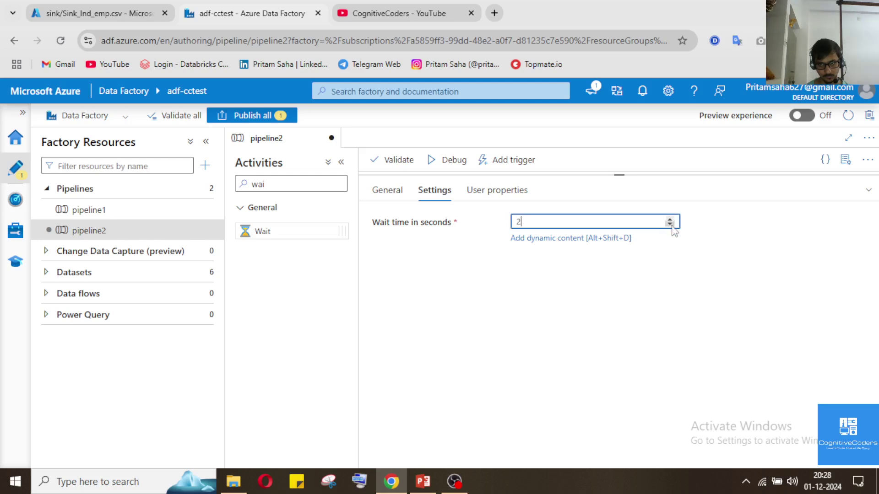
left_click(869, 190)
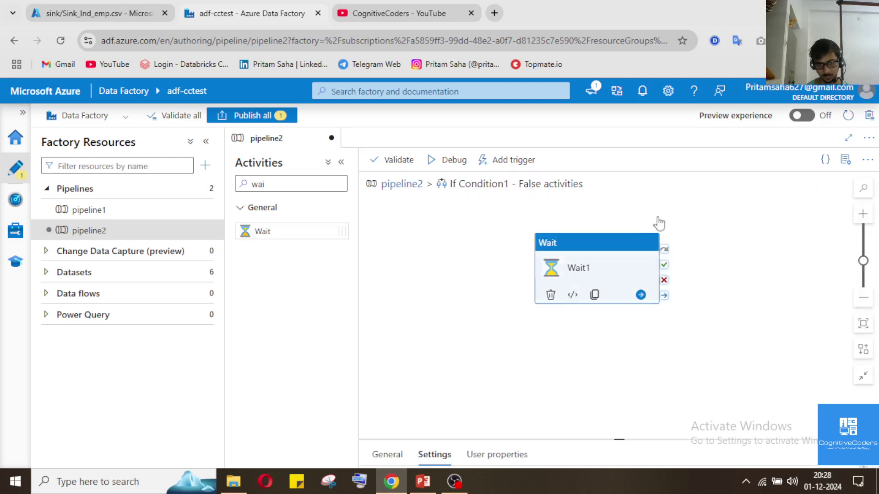
- Return to the top level of pipeline2, validate the pipeline and close the validation output
left_click(403, 184)
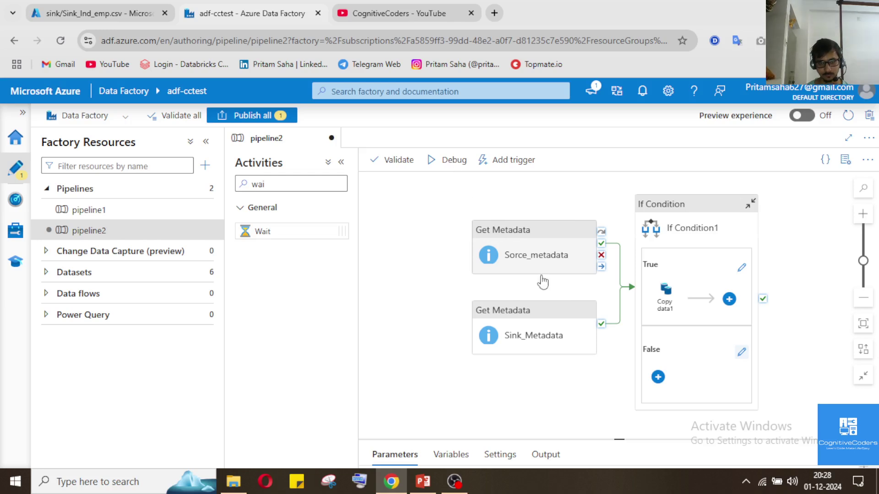
left_click(399, 160)
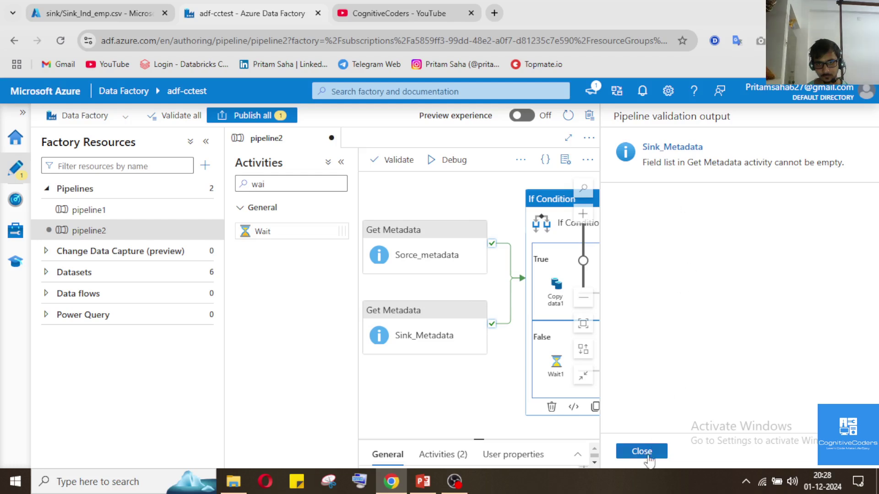
left_click(655, 453)
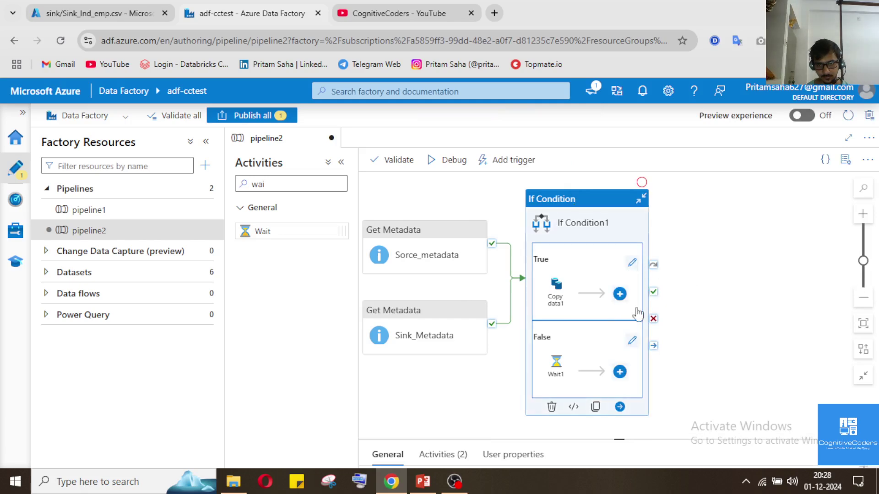
- Set the sink copy behavior of the Copy data activity in the True branch to Merge files
left_click(632, 263)
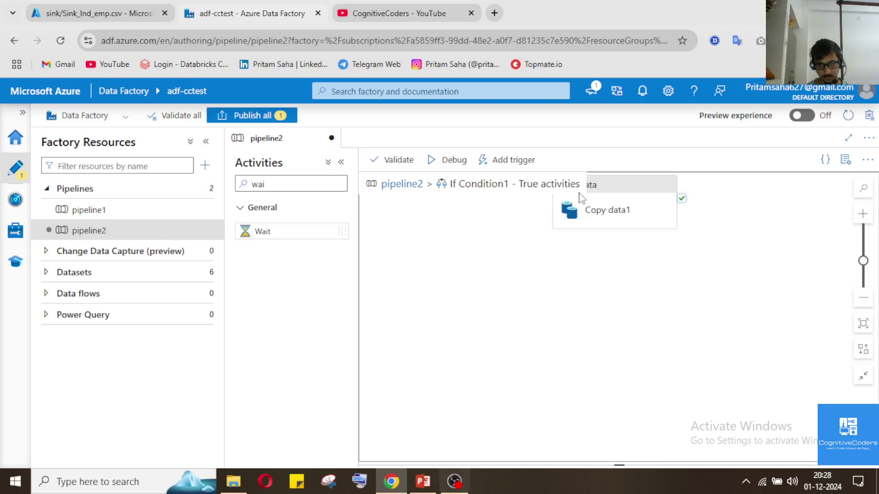
left_click(616, 215)
left_click(476, 455)
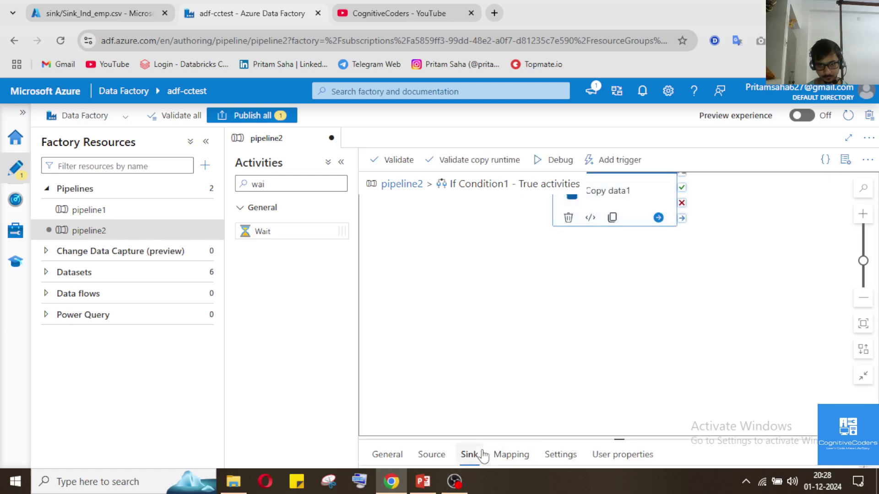
left_click(868, 454)
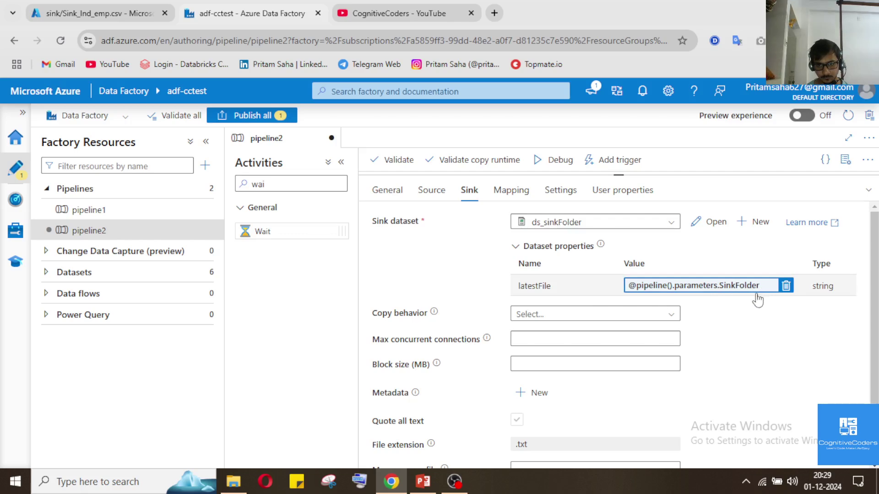
left_click(511, 190)
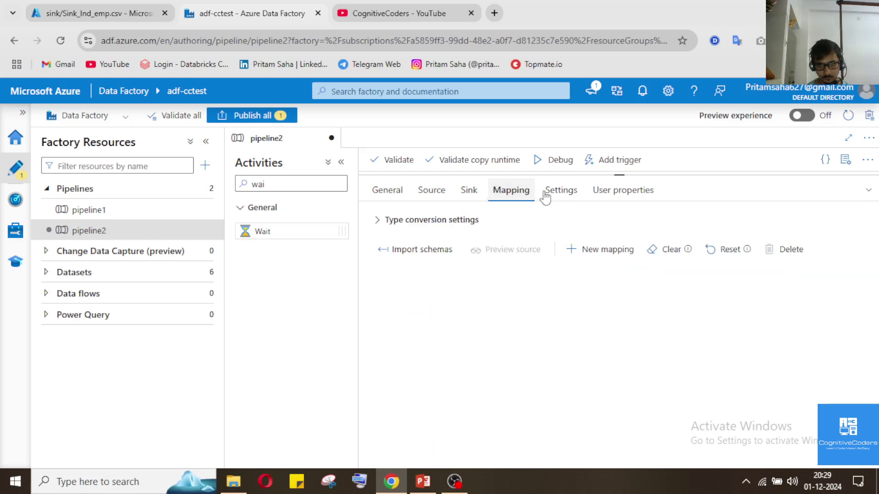
left_click(549, 191)
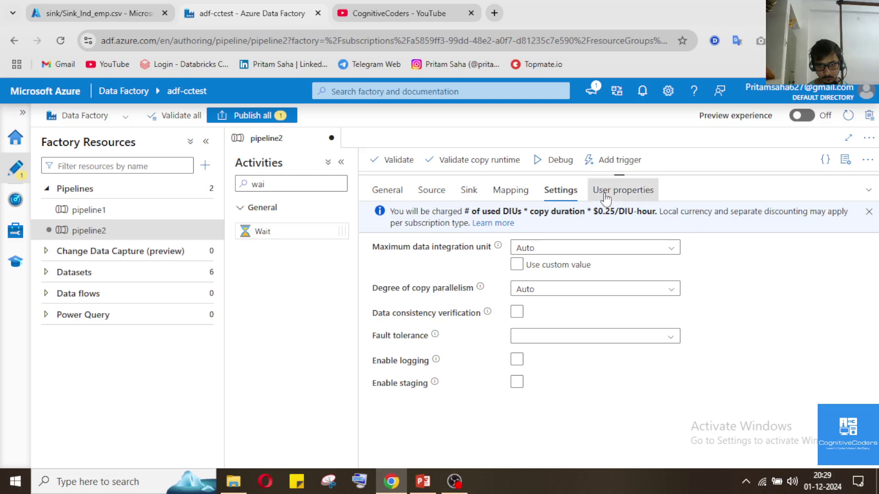
left_click(605, 198)
left_click(468, 190)
left_click(665, 316)
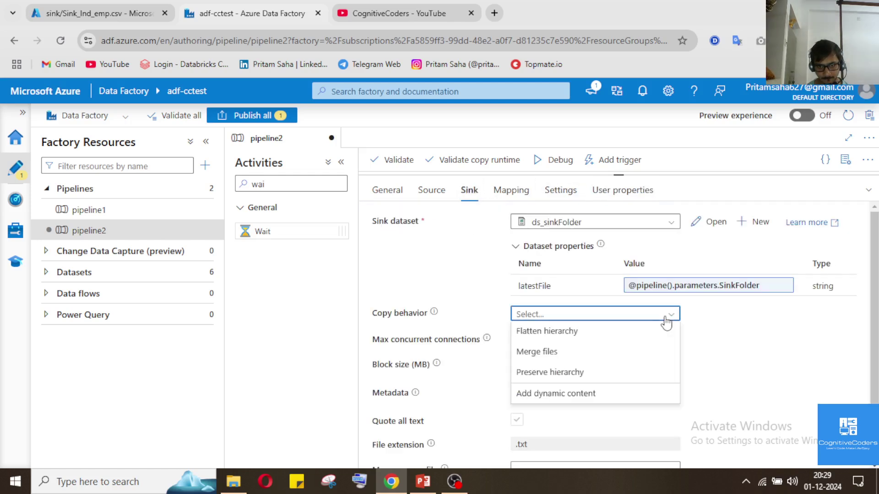
left_click(640, 353)
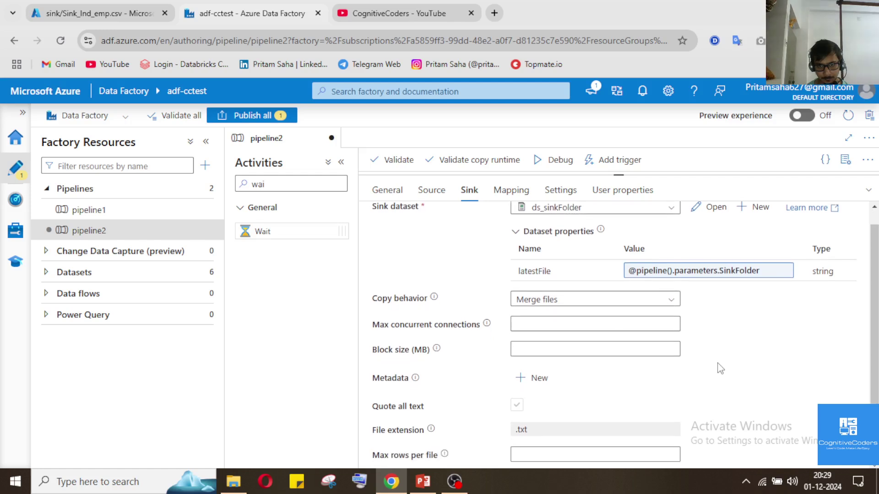
left_click(672, 316)
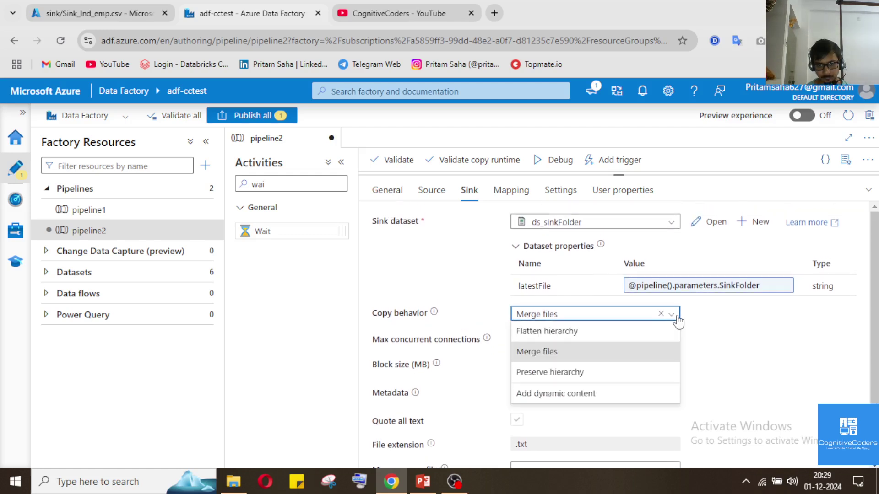
left_click(582, 358)
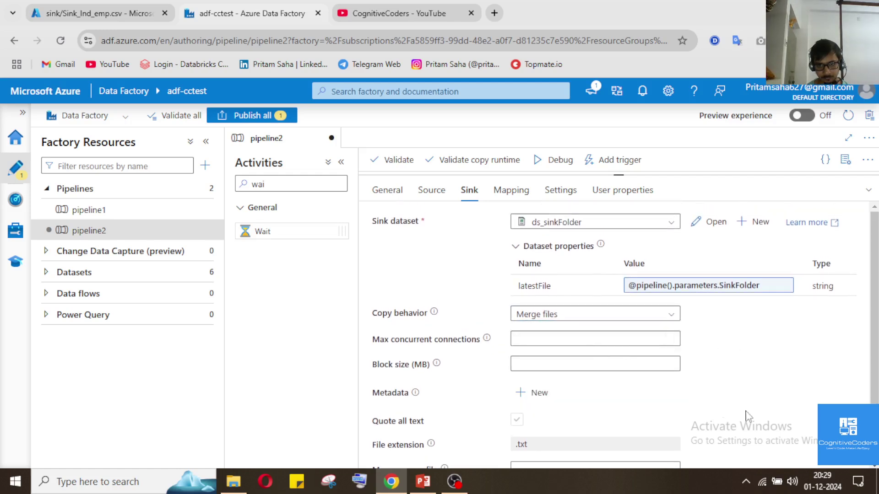
scroll(721, 406, "down", 1)
mouse_move(534, 432)
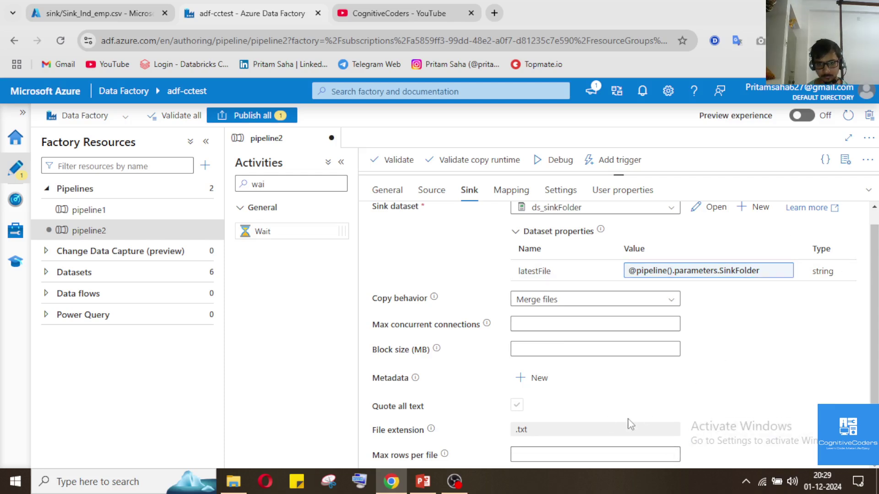
left_click(868, 190)
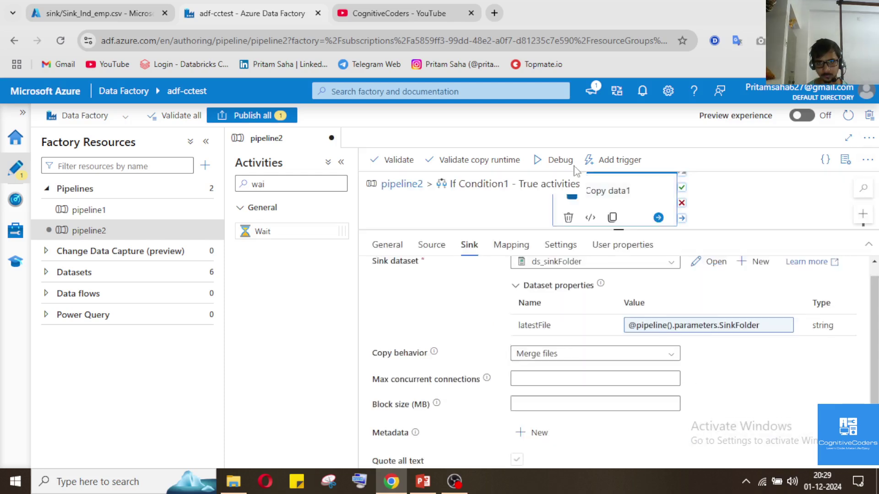
- Try a debug run of the pipeline, dismiss the validation output and return to the top level of pipeline2
left_click(552, 163)
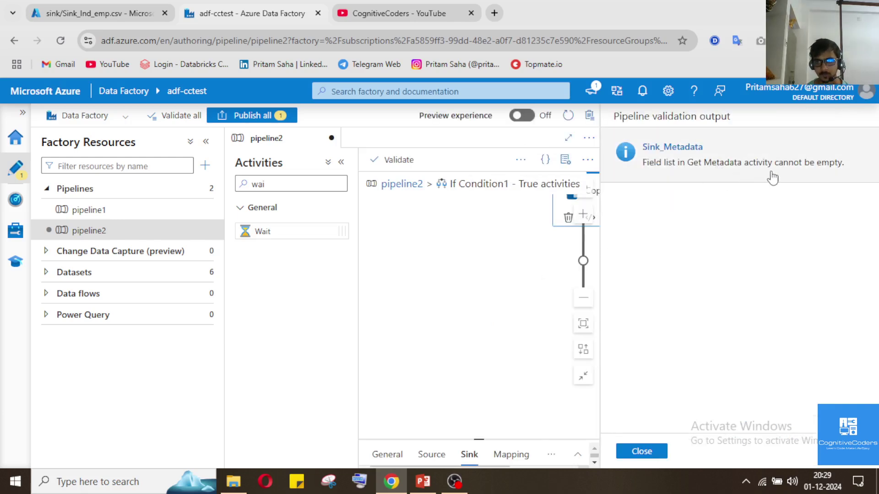
left_click(642, 452)
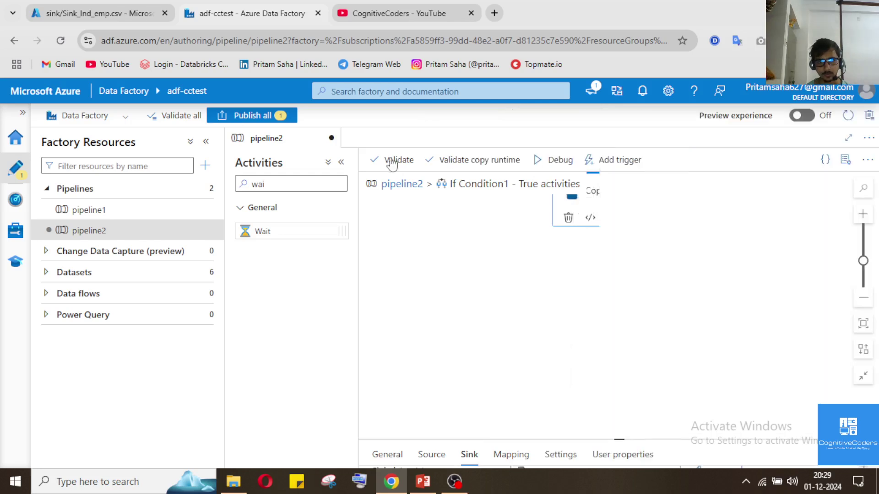
left_click(398, 185)
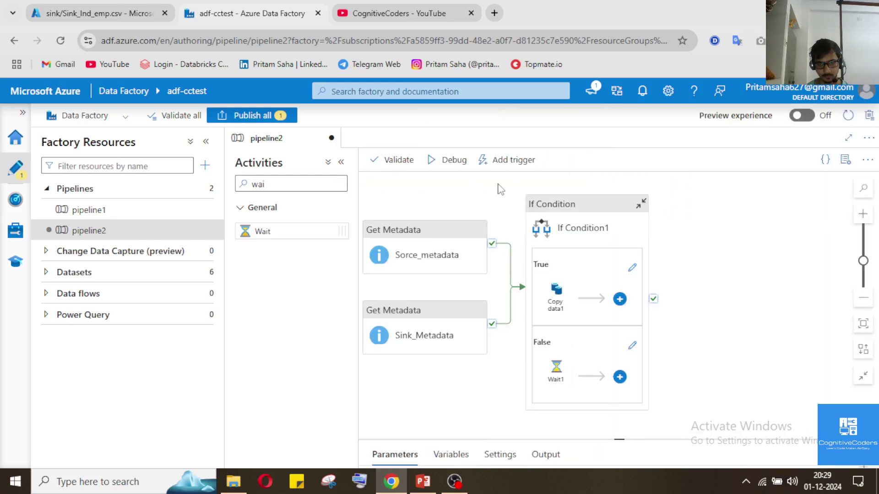
- Add a Structure argument to the field list of the Sink_Metadata activity
left_click(416, 339)
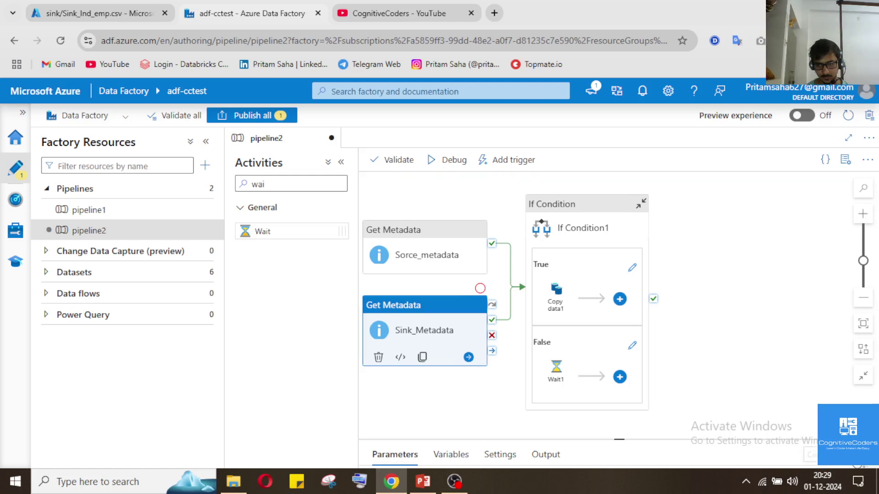
left_click(658, 415)
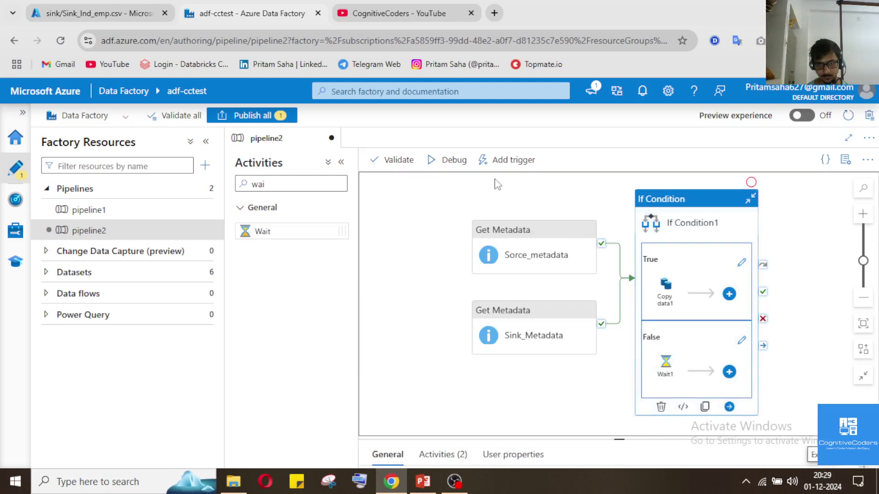
left_click(540, 332)
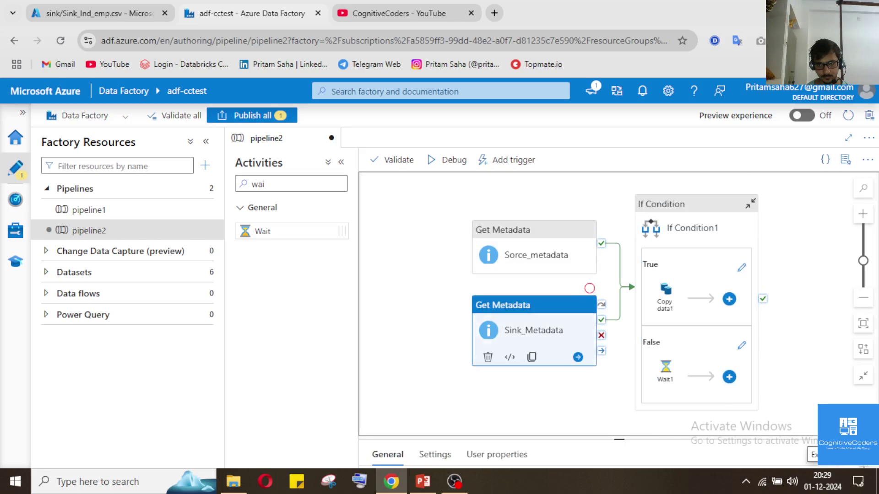
left_click_drag(619, 439, 619, 175)
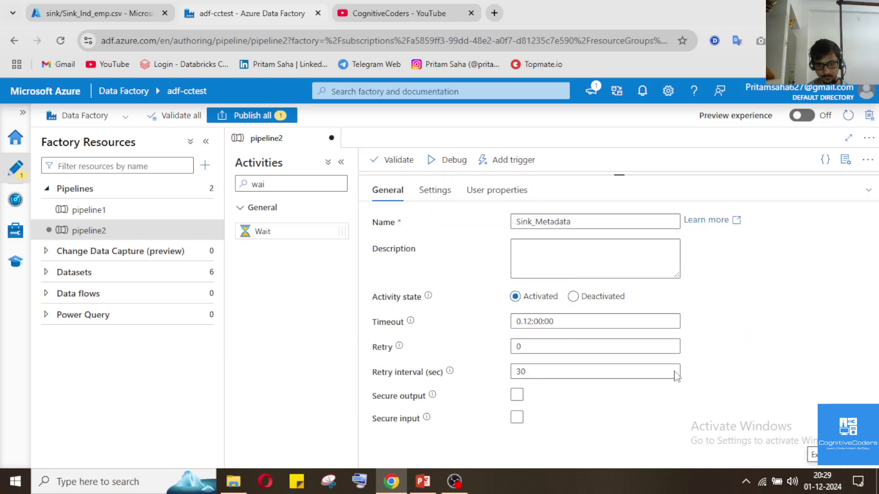
left_click(435, 190)
left_click(538, 316)
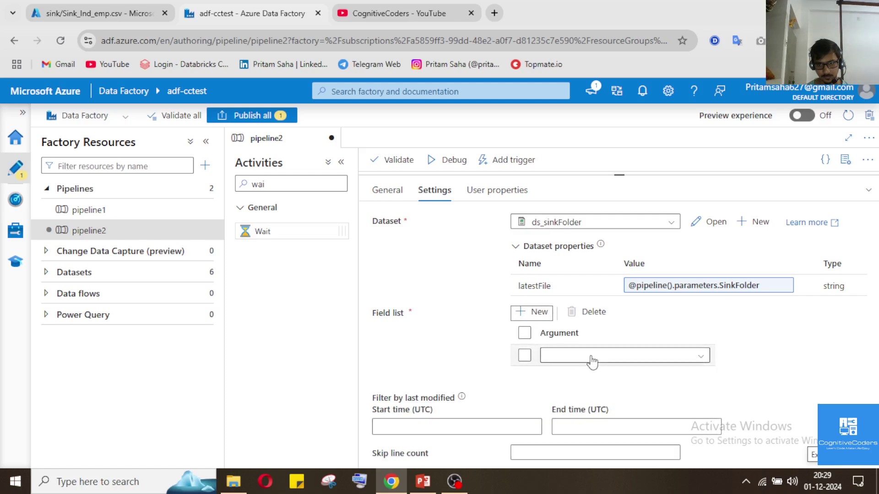
left_click(588, 357)
scroll(603, 442, "down", 3)
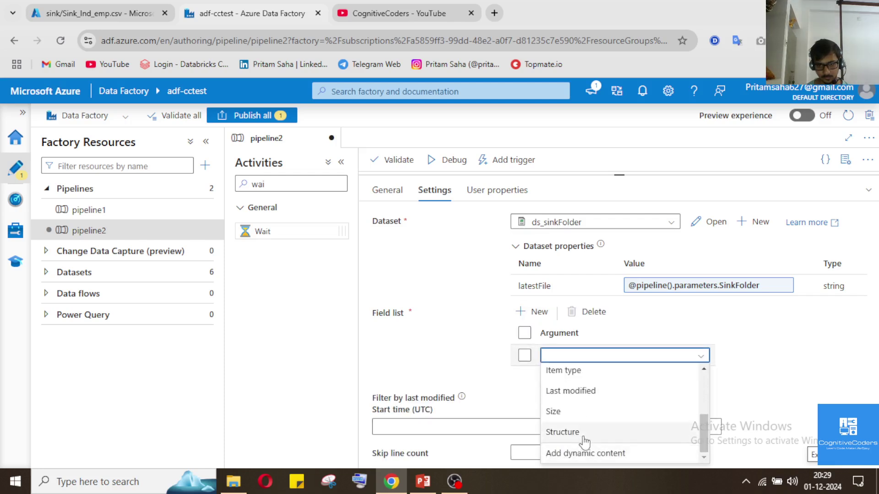
left_click(591, 435)
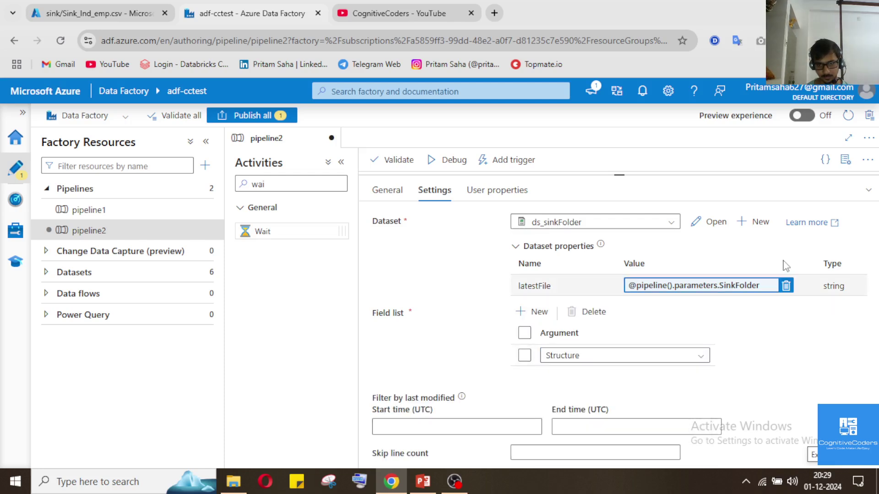
left_click(867, 191)
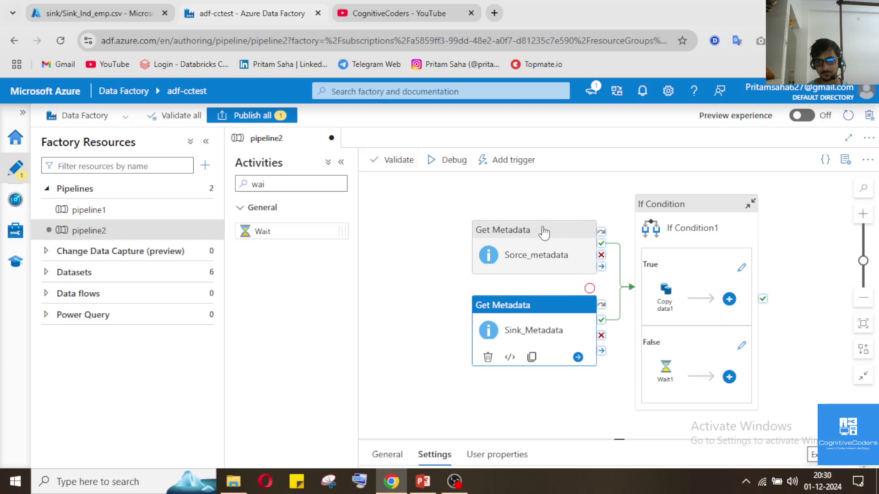
- Debug pipeline2 with SourceFile Ind_employees.csv and SinkFolder Sink_Ind_emp.csv, expand the run output and refresh it
left_click(441, 163)
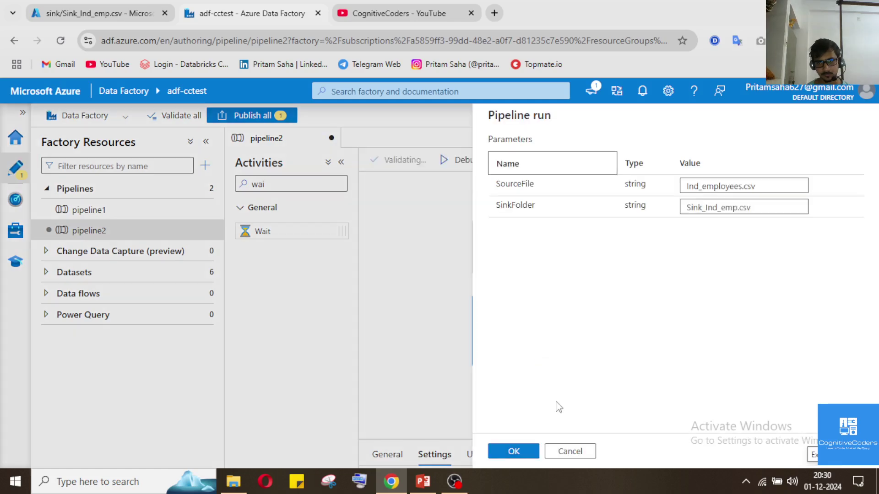
left_click(513, 452)
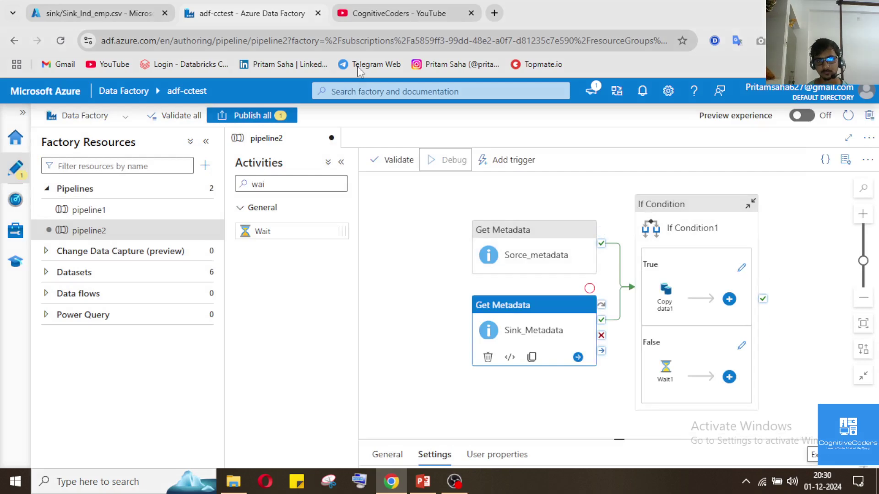
left_click(599, 408)
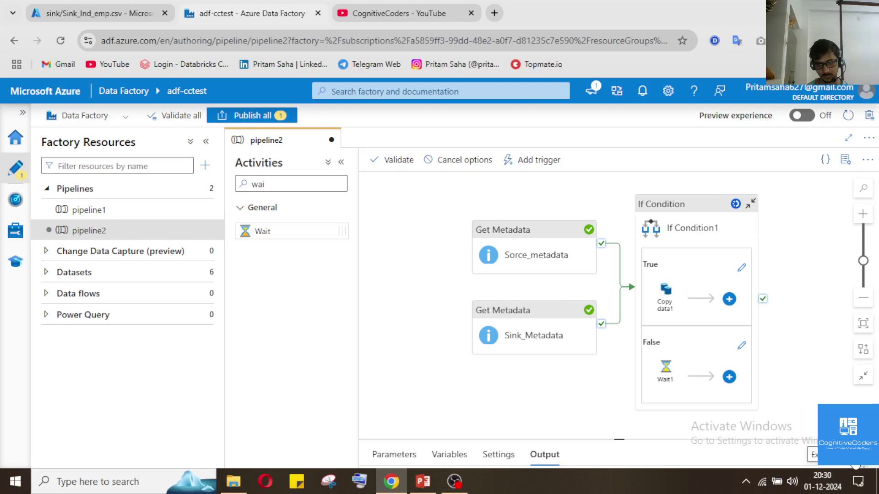
left_click(852, 463)
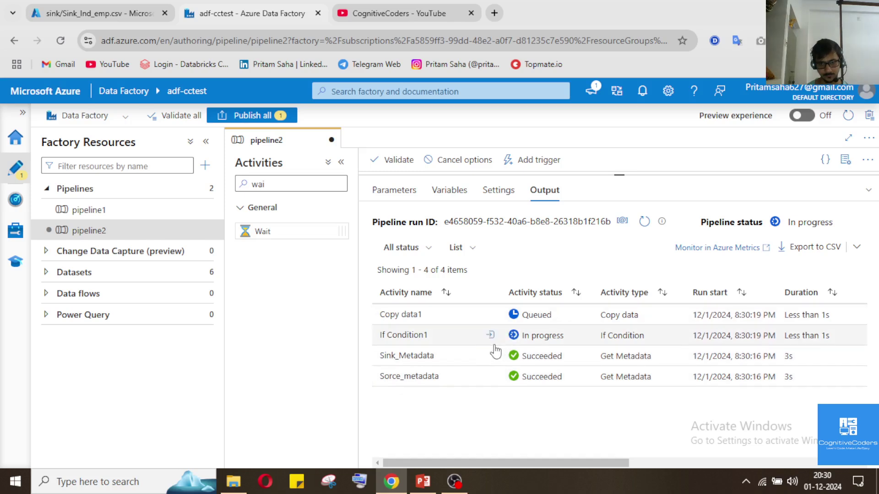
left_click(133, 12)
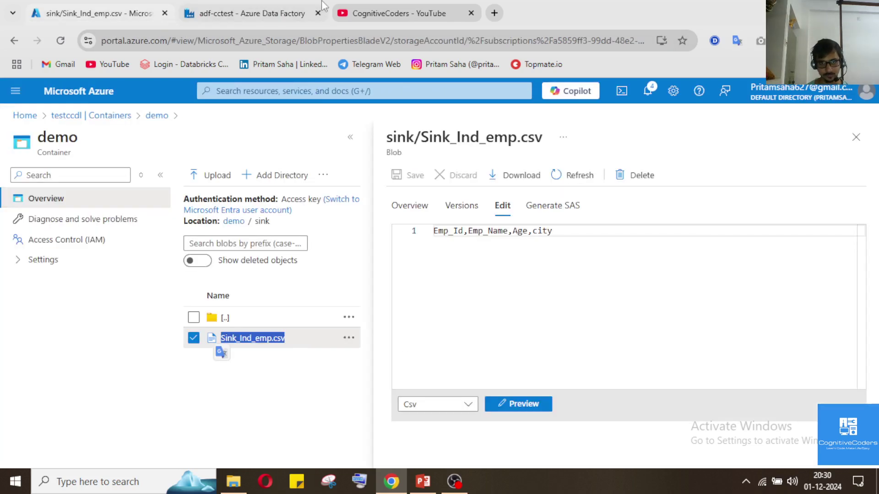
left_click(251, 13)
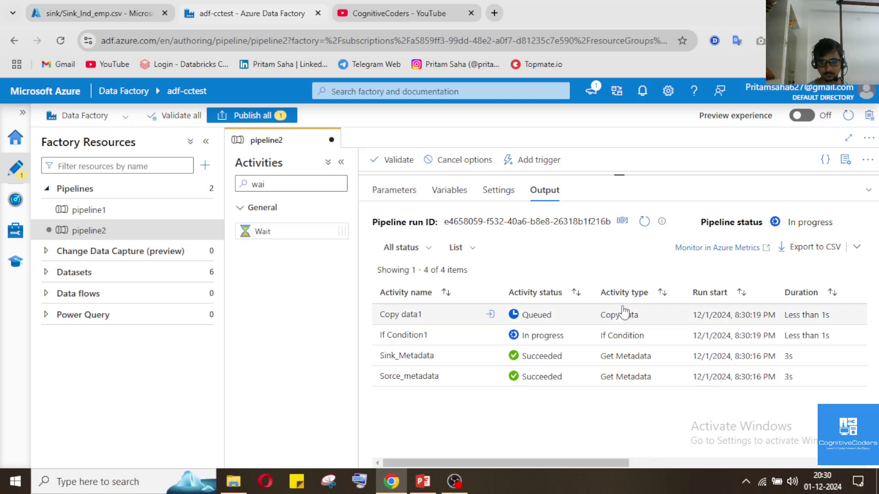
left_click(643, 223)
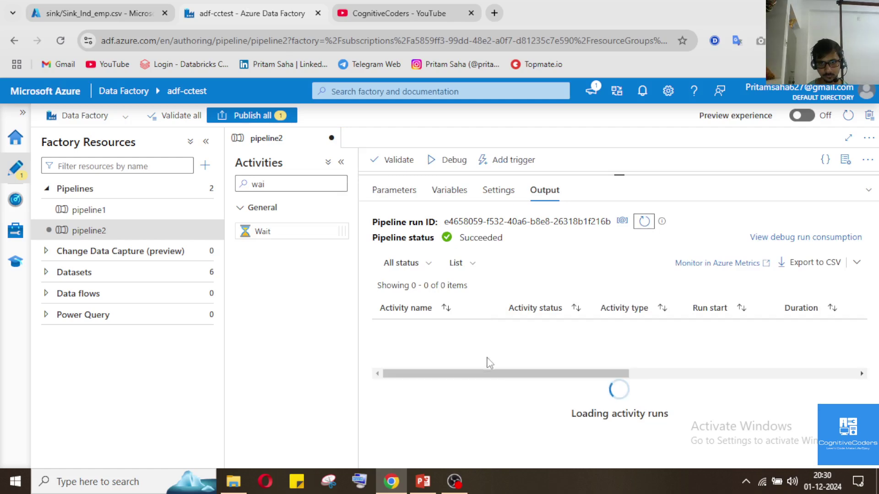
- Inspect the output details of the Copy data1 activity run, including its row figures, and close them
left_click(473, 330)
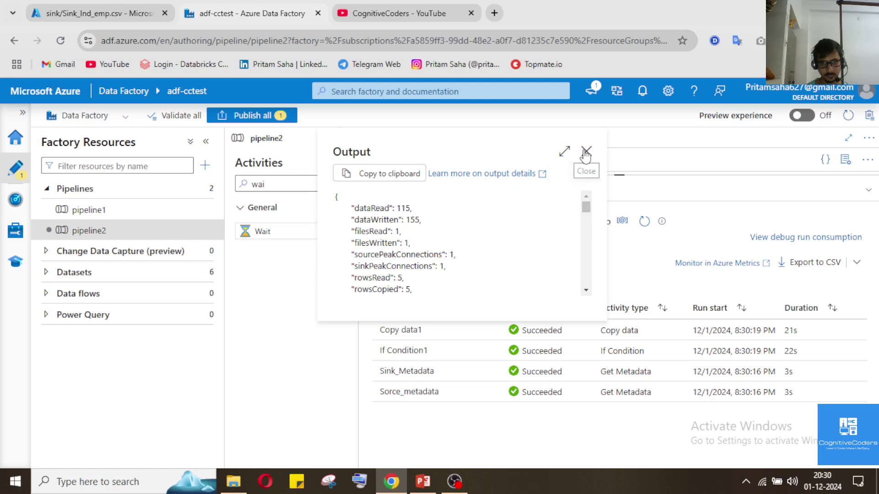
scroll(493, 293, "down", 3)
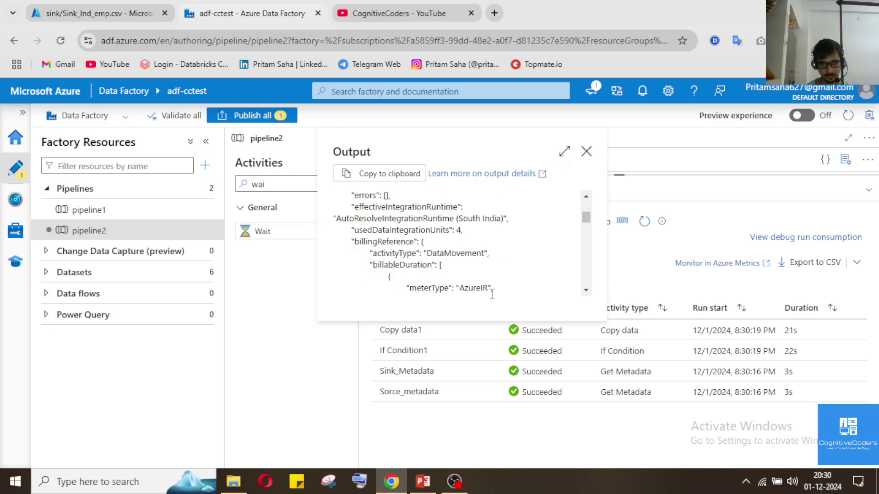
scroll(389, 279, "up", 2)
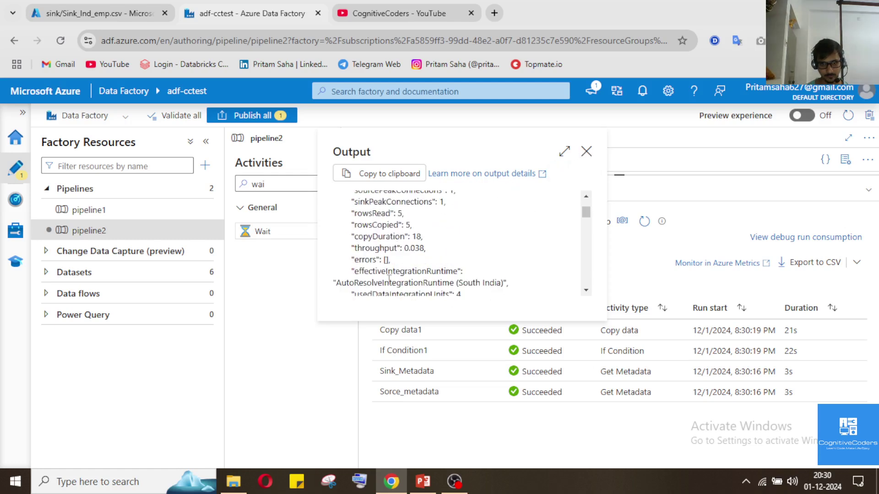
left_click(586, 152)
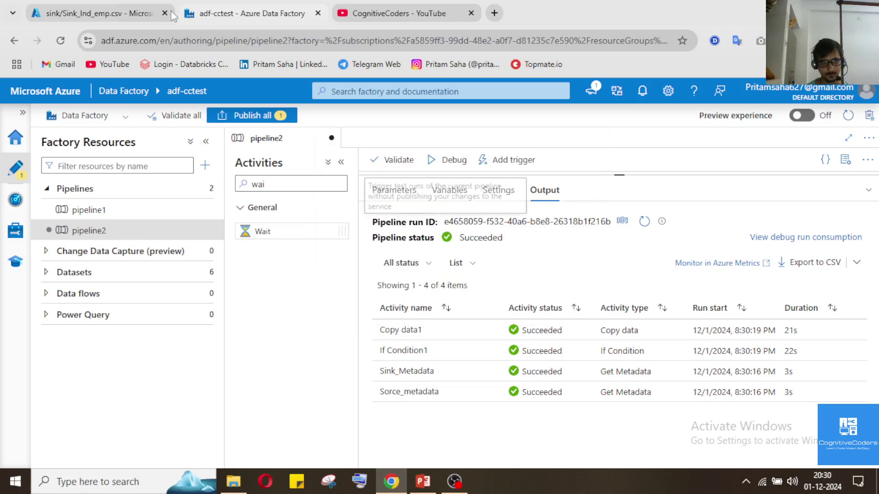
- Switch to the storage portal, refresh sink/Sink_Ind_emp.csv and examine its rows of employee data
left_click(103, 14)
left_click(573, 180)
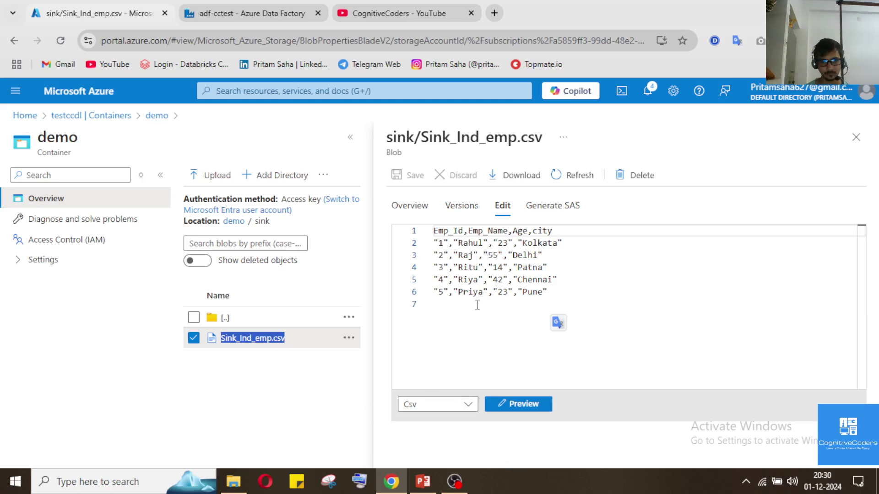
left_click_drag(438, 242, 559, 290)
left_click(505, 269)
left_click(499, 280)
left_click(503, 292)
left_click(440, 279)
left_click(493, 279)
left_click(439, 292)
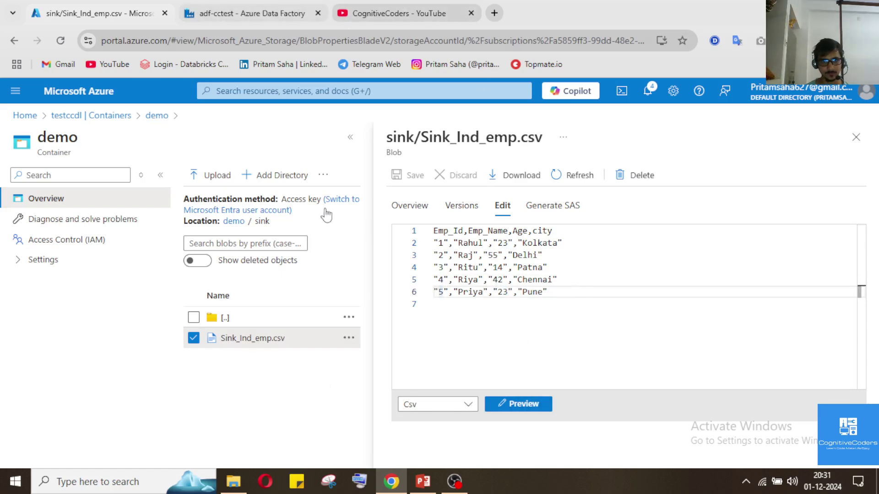
- Open Ind_employees.csv from the demo container's source folder for editing
left_click(234, 221)
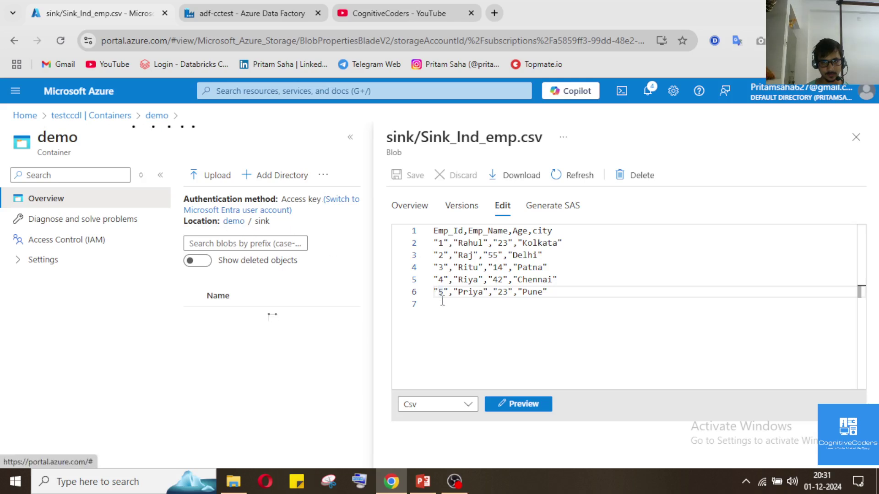
left_click(227, 339)
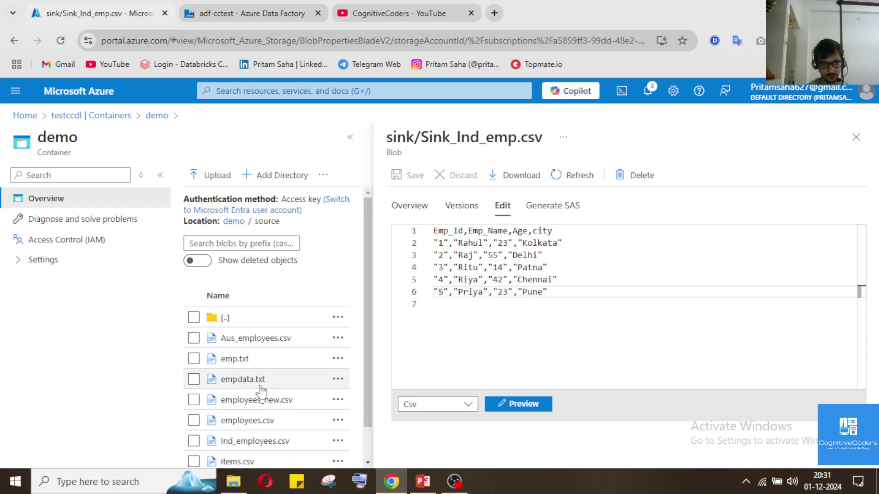
left_click(254, 441)
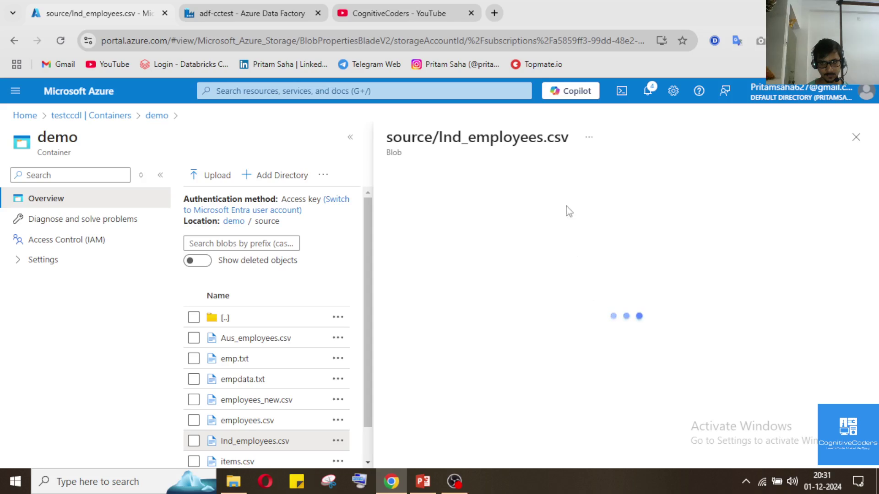
left_click(502, 209)
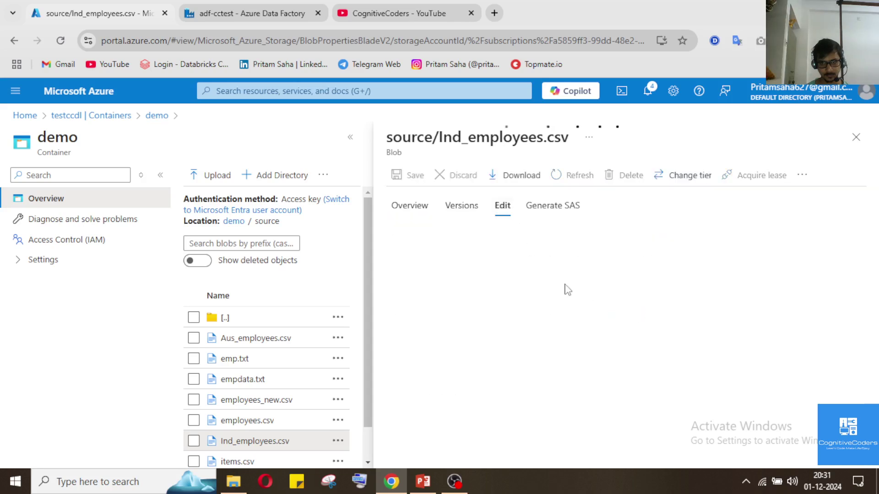
- Capitalize the last column header of source/Ind_employees.csv as City and save the file
left_click(553, 232)
key("Left")
key("Left")
key("Left")
key("BackSpace")
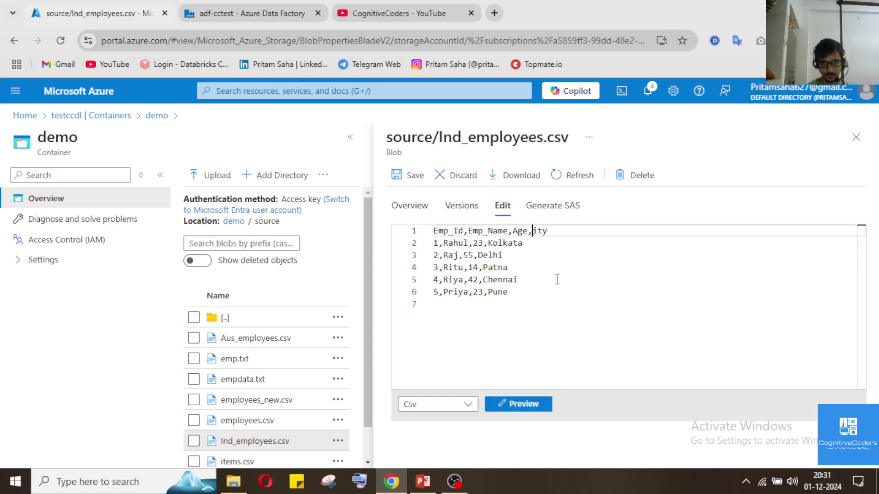
type("C")
left_click(412, 175)
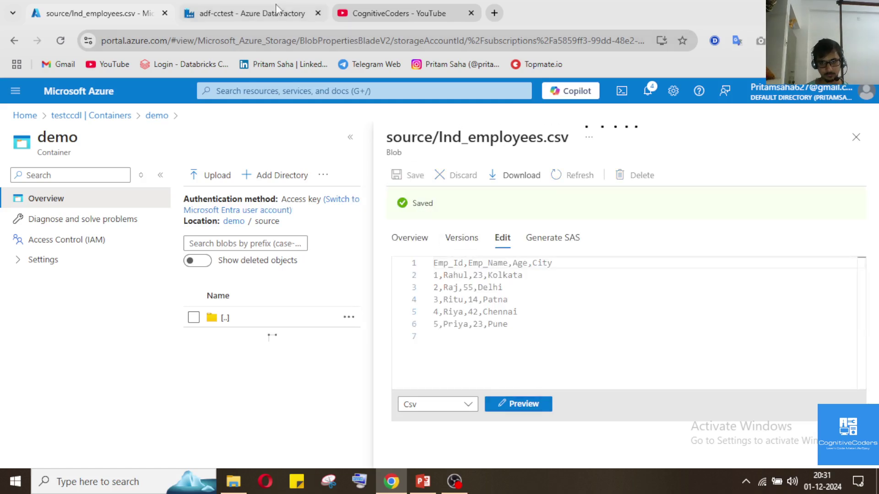
- Switch to Data Factory, debug pipeline2 with Ind_employees.csv and Sink_Ind_emp.csv, and check the output of the Wait1 activity
mouse_move(276, 8)
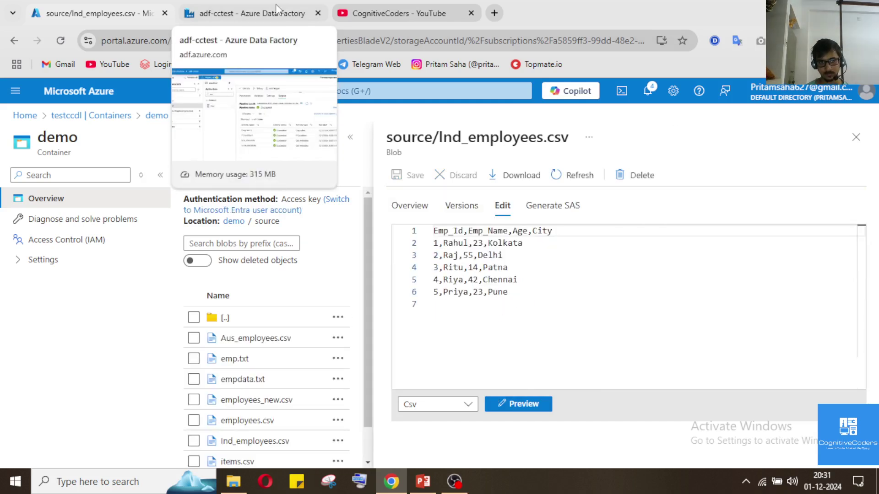
left_click(276, 9)
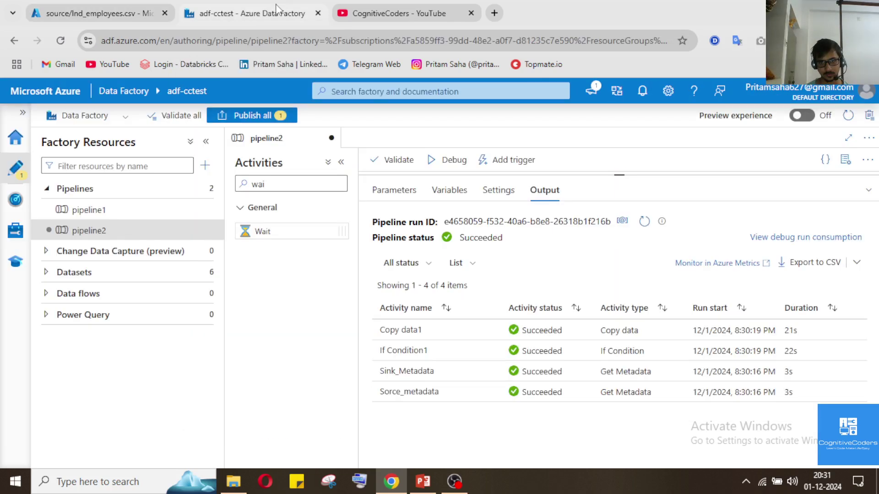
left_click(870, 191)
left_click(451, 160)
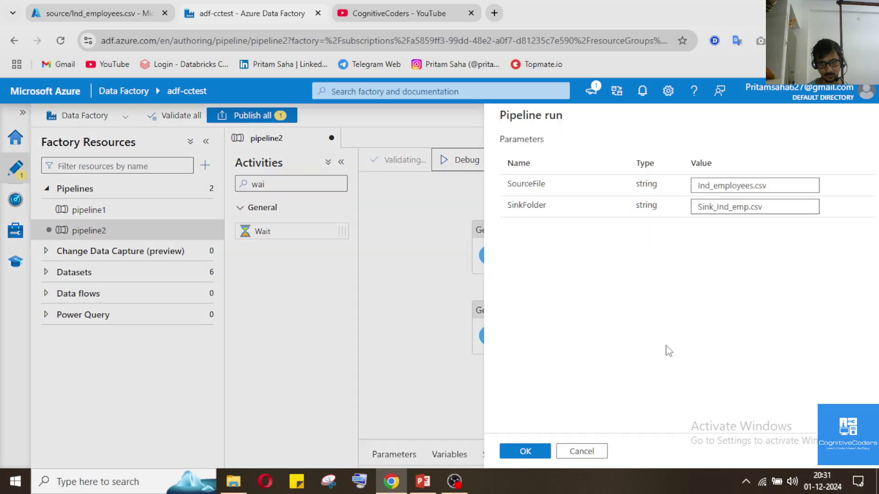
left_click(526, 451)
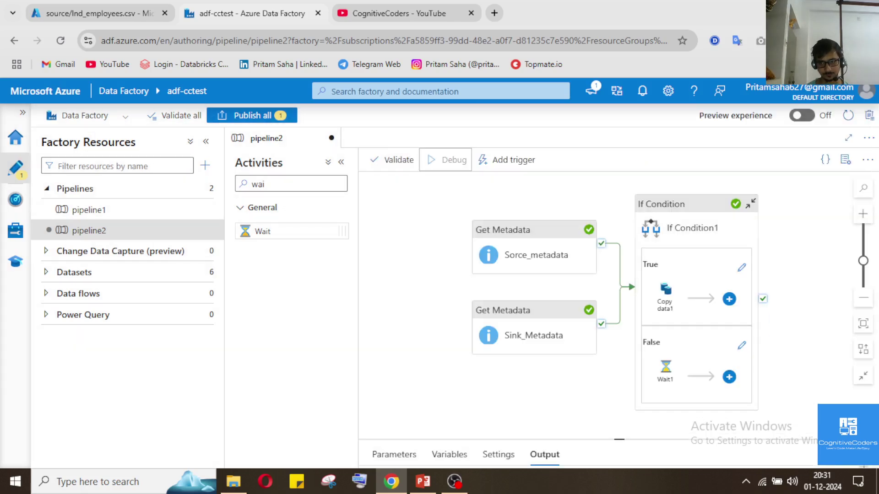
left_click(860, 458)
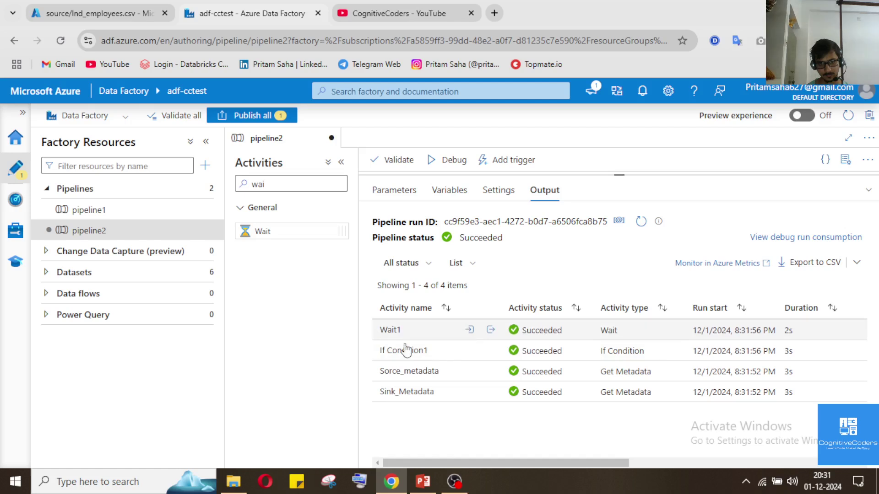
left_click(490, 330)
left_click(609, 152)
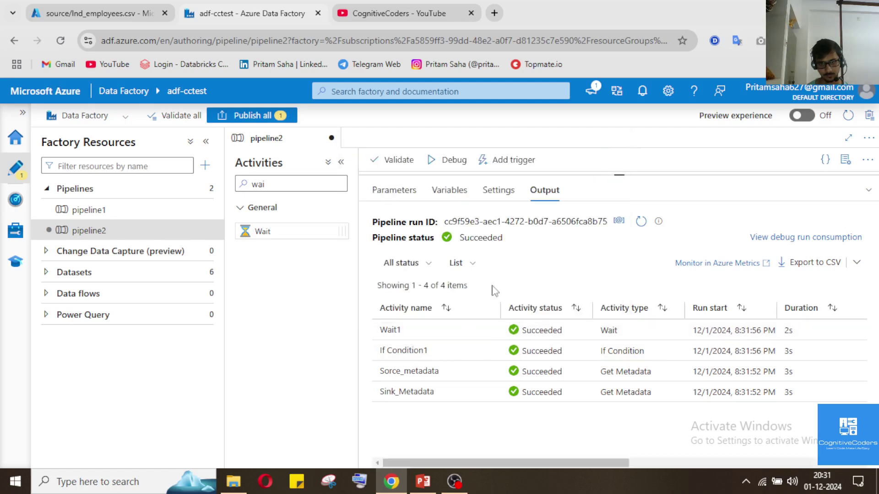
- Examine the contents of Sink_Ind_emp.csv in the storage container's sink folder, and return to the pipeline2 canvas
key("ctrl+shift+Tab")
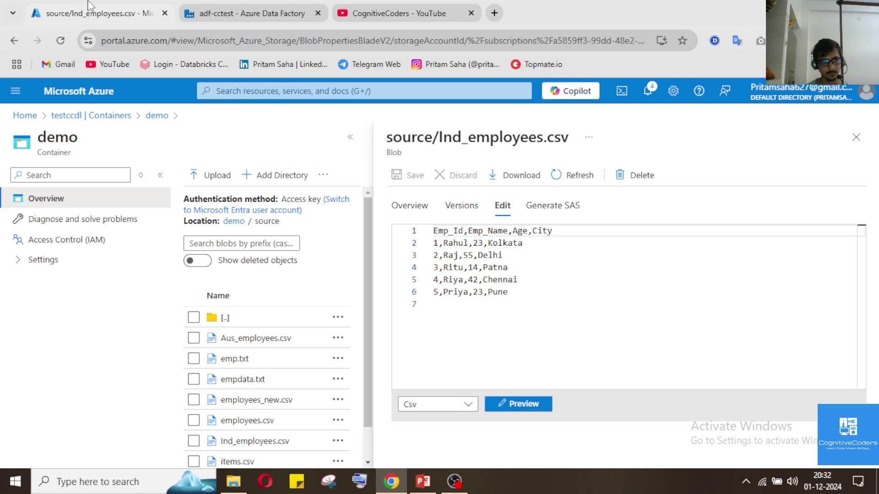
left_click(234, 222)
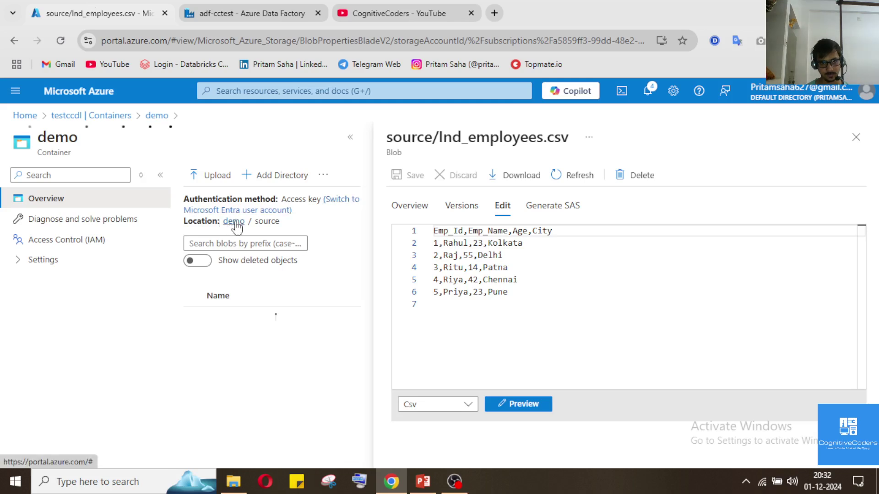
left_click(264, 318)
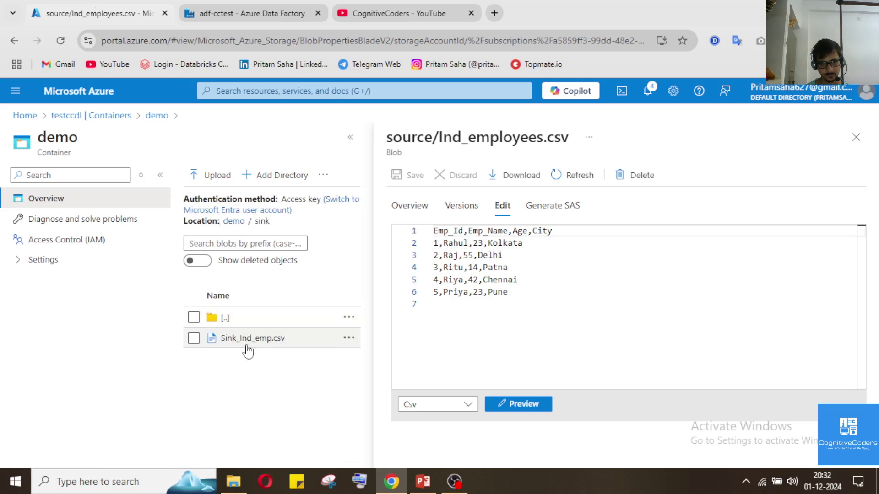
left_click(252, 338)
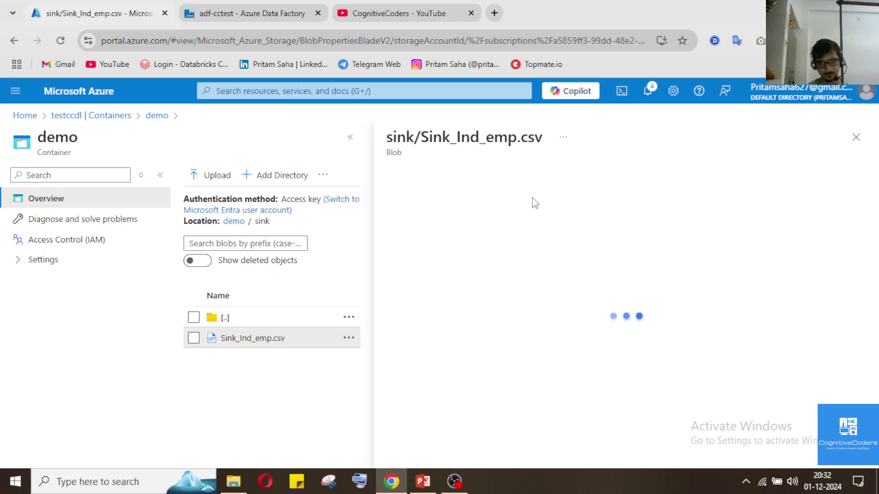
left_click(502, 205)
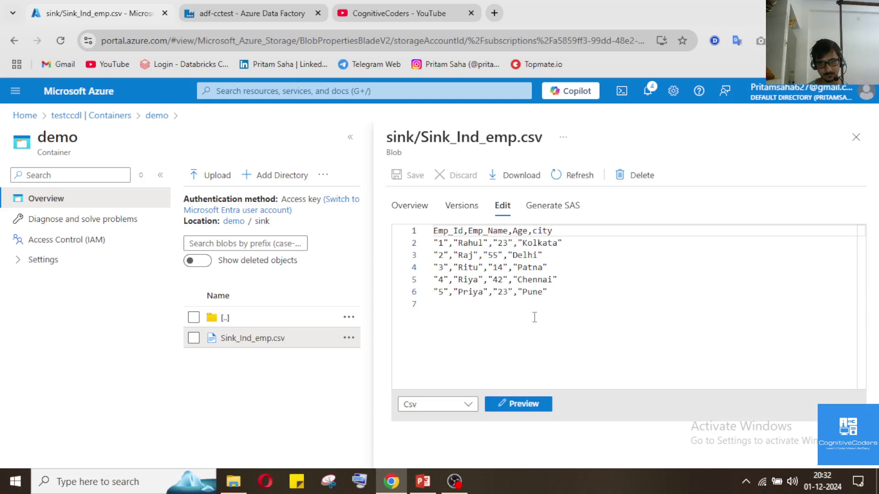
left_click(271, 13)
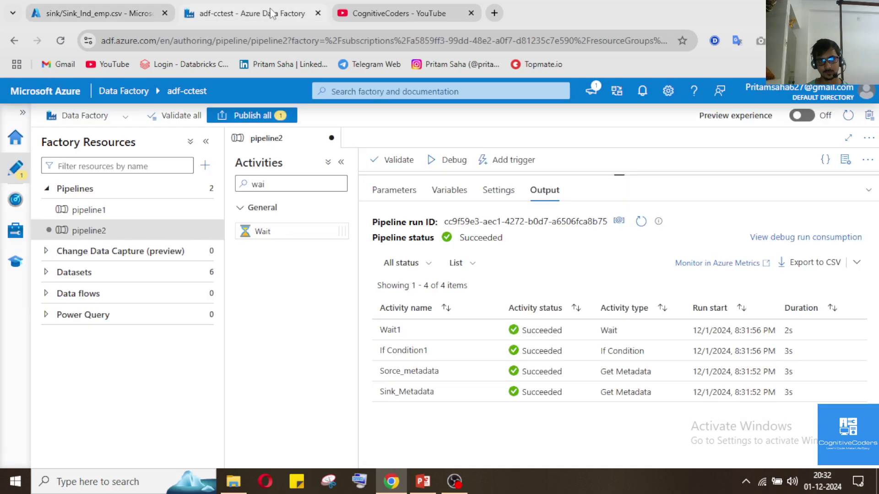
left_click(868, 189)
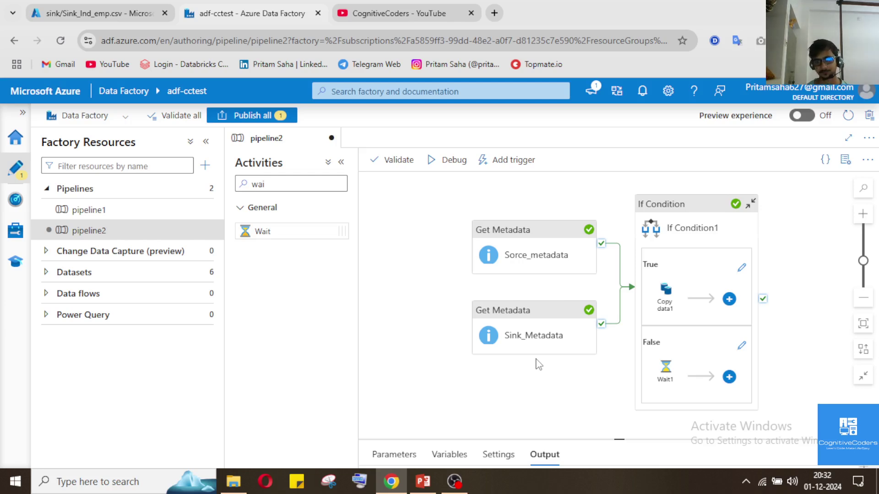
- View the presentation slide on validating file schema, minimize it and switch to the CognitiveCoders YouTube channel
left_click(425, 485)
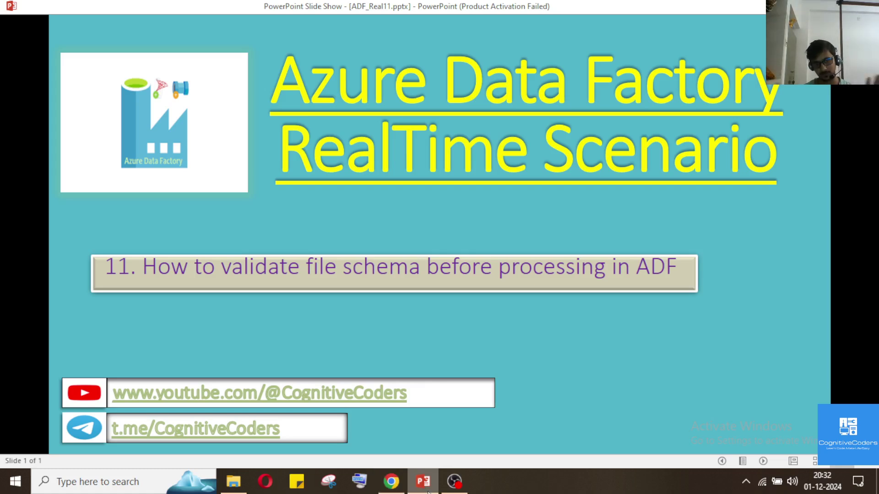
left_click(428, 493)
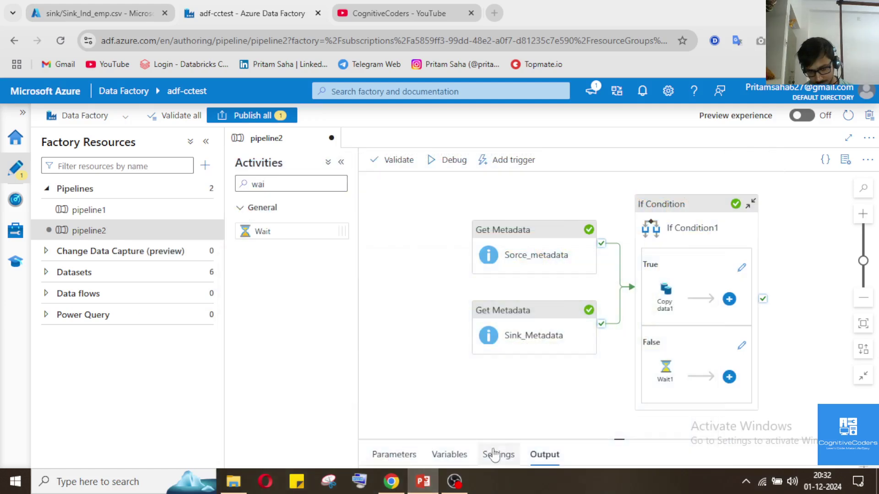
left_click(406, 9)
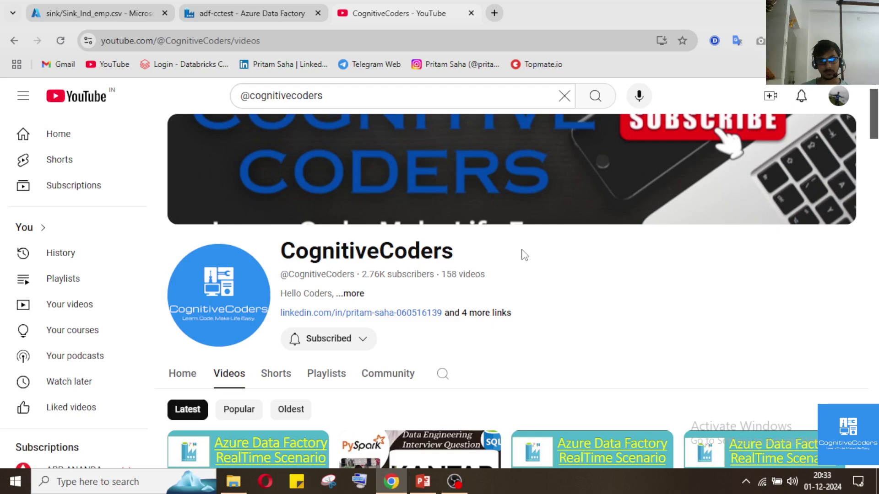
scroll(559, 313, "down", 3)
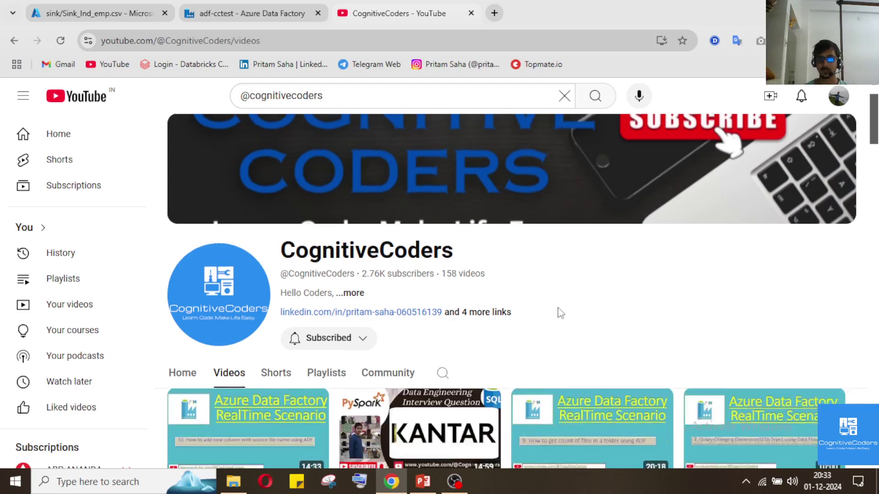
scroll(560, 315, "up", 3)
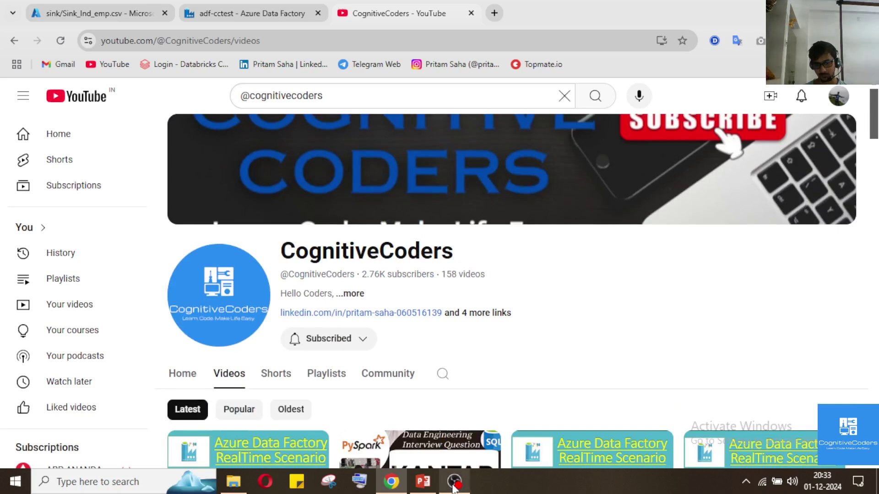
mouse_move(454, 487)
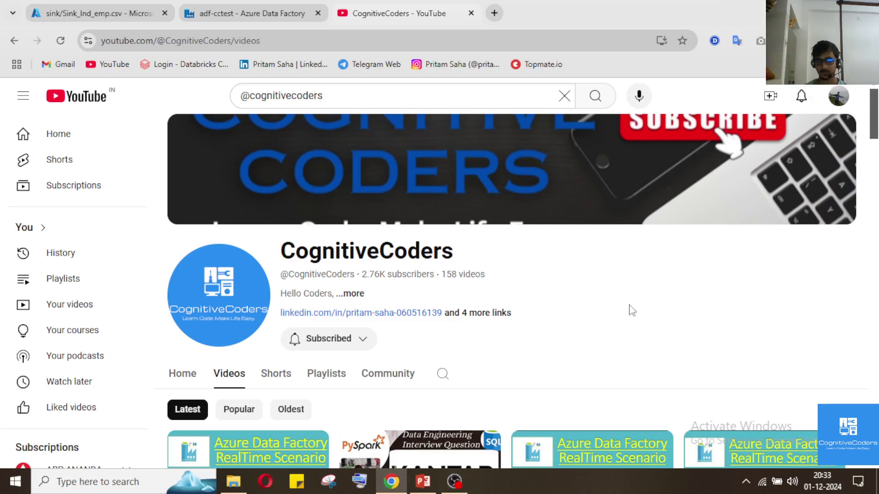
- Switch to Data Factory, review the pipeline2 parameters and the list of datasets, and return to the CognitiveCoders YouTube channel
left_click(262, 12)
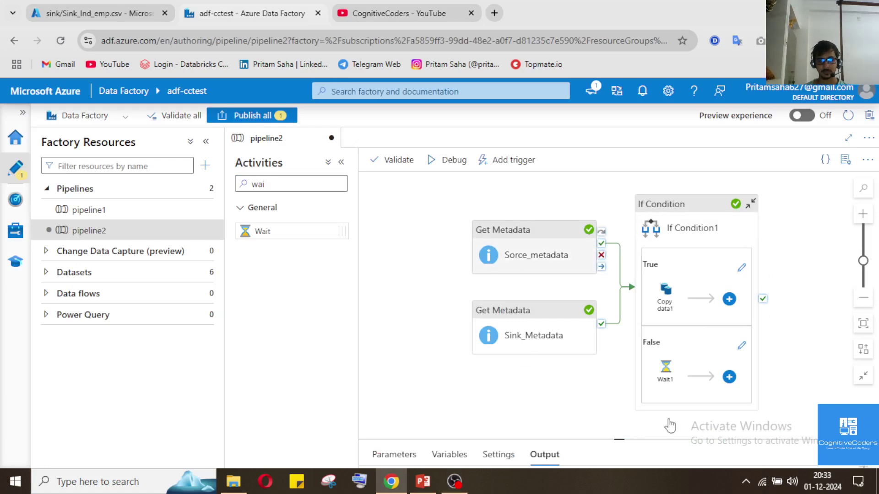
left_click(394, 455)
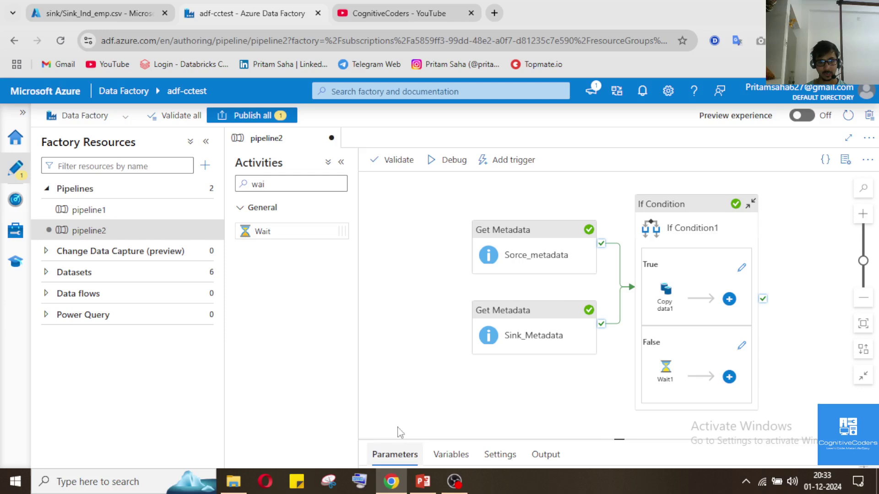
left_click(861, 457)
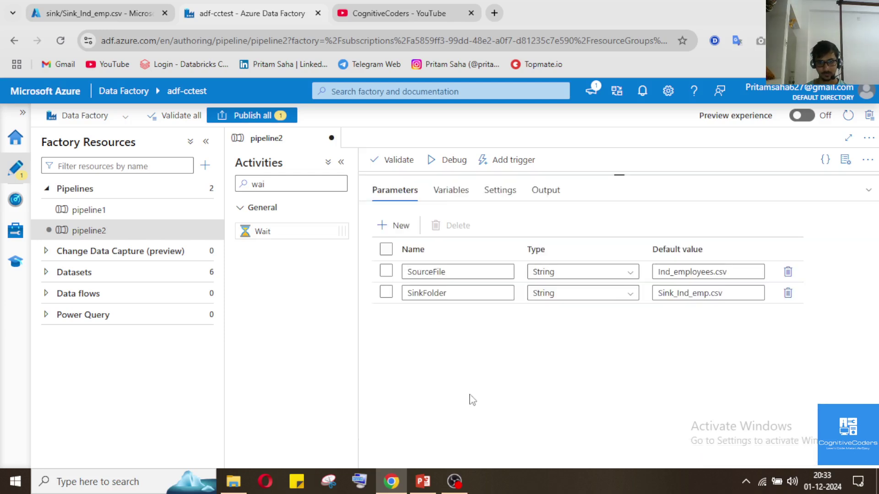
left_click(869, 190)
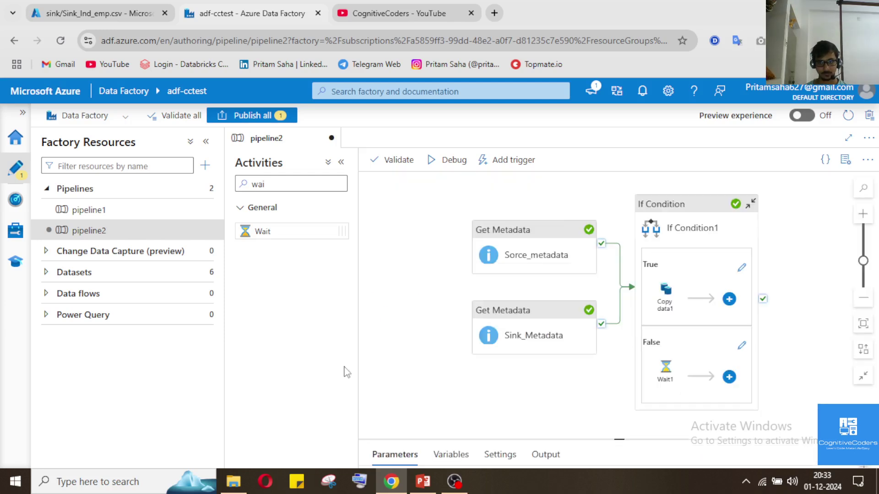
left_click(54, 274)
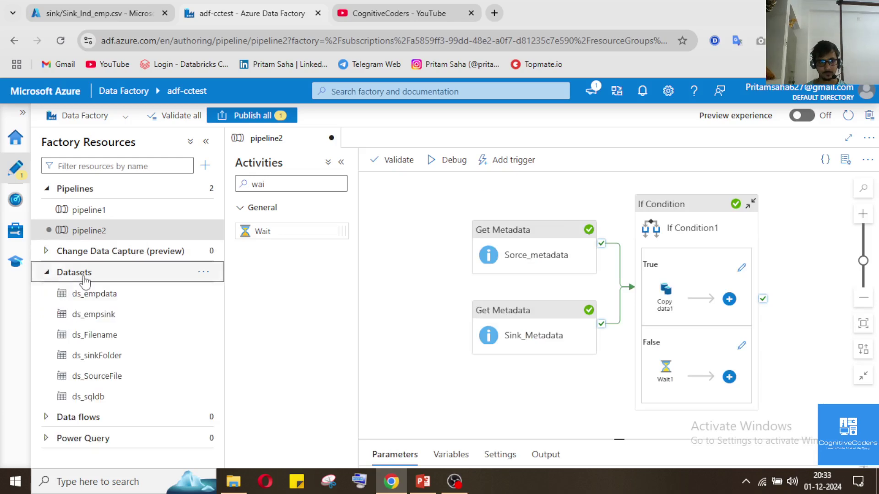
left_click(47, 271)
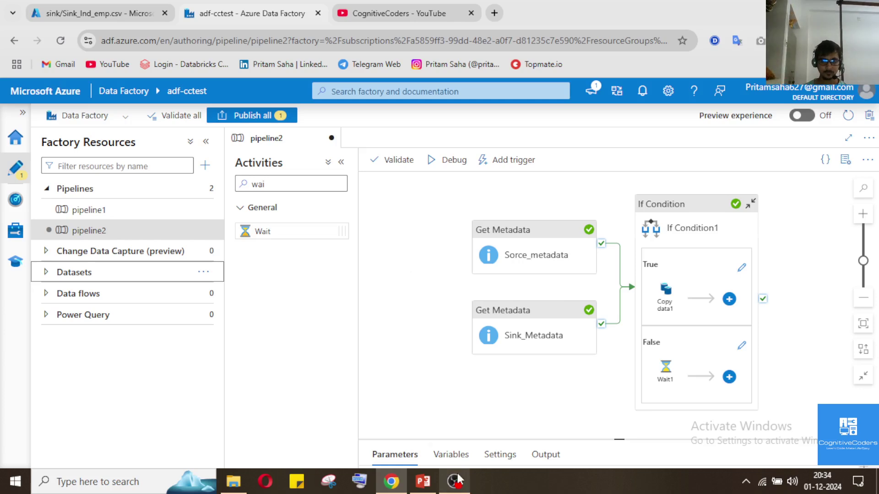
mouse_move(418, 12)
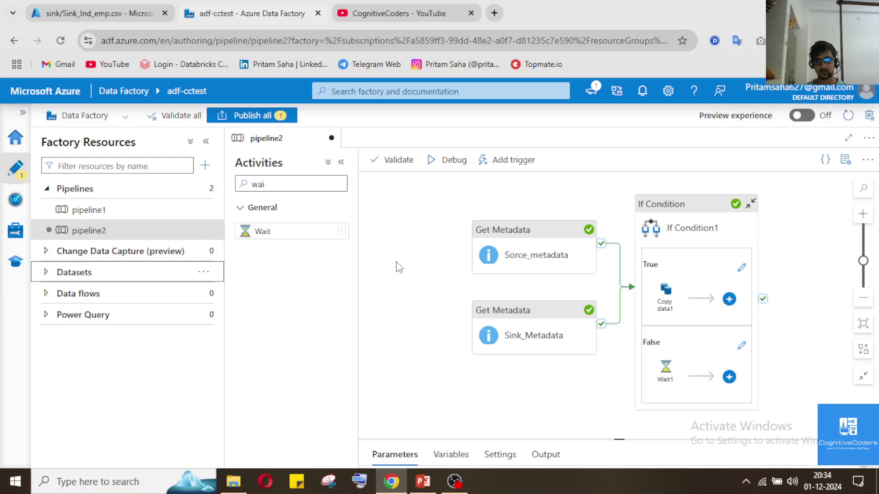
left_click(382, 15)
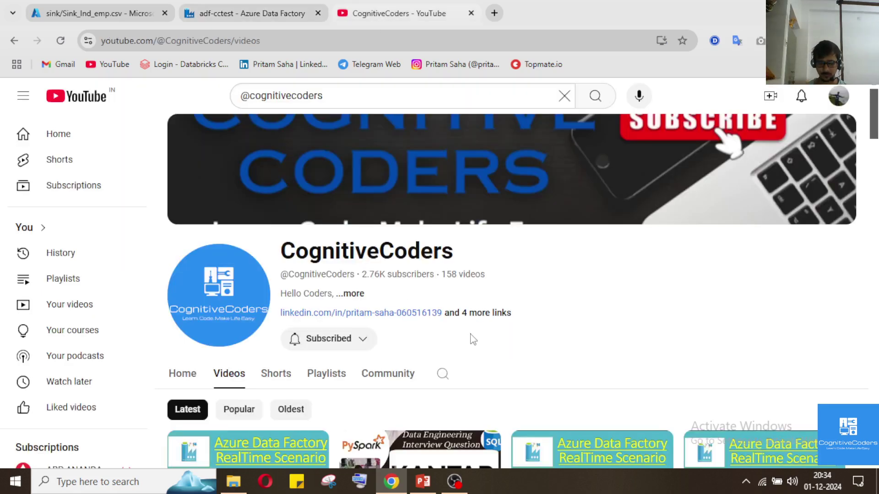